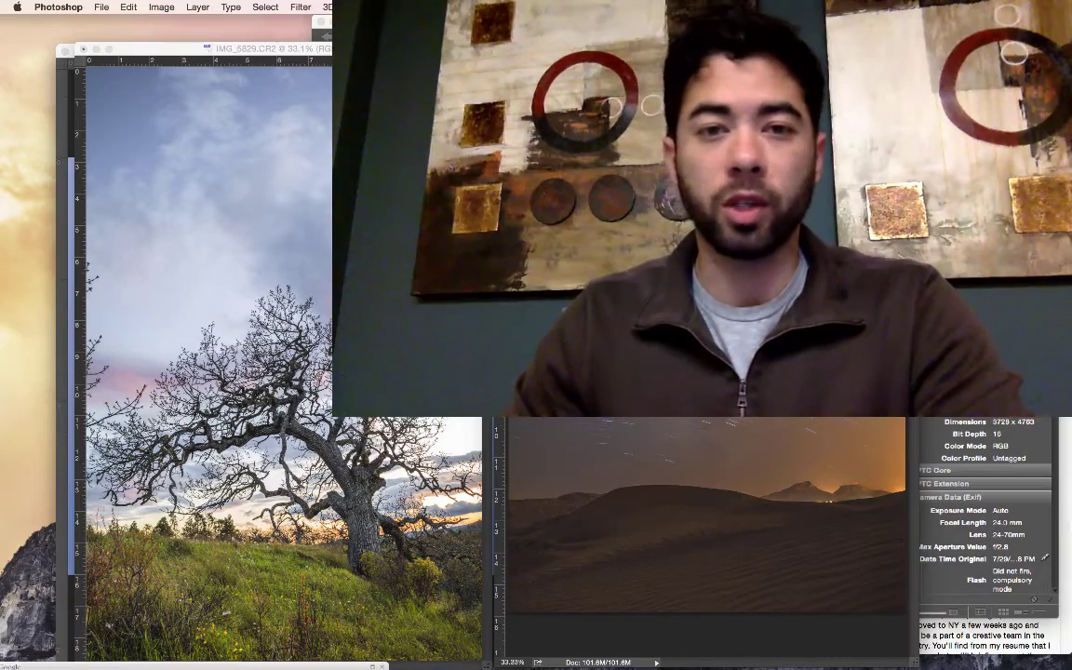
- Tile the IMG_5829 oak tree and IMG_9051 star-trail photo windows side by side
{"action": "left_click_drag", "start_coordinate": [168, 48], "coordinate": [139, 33]}
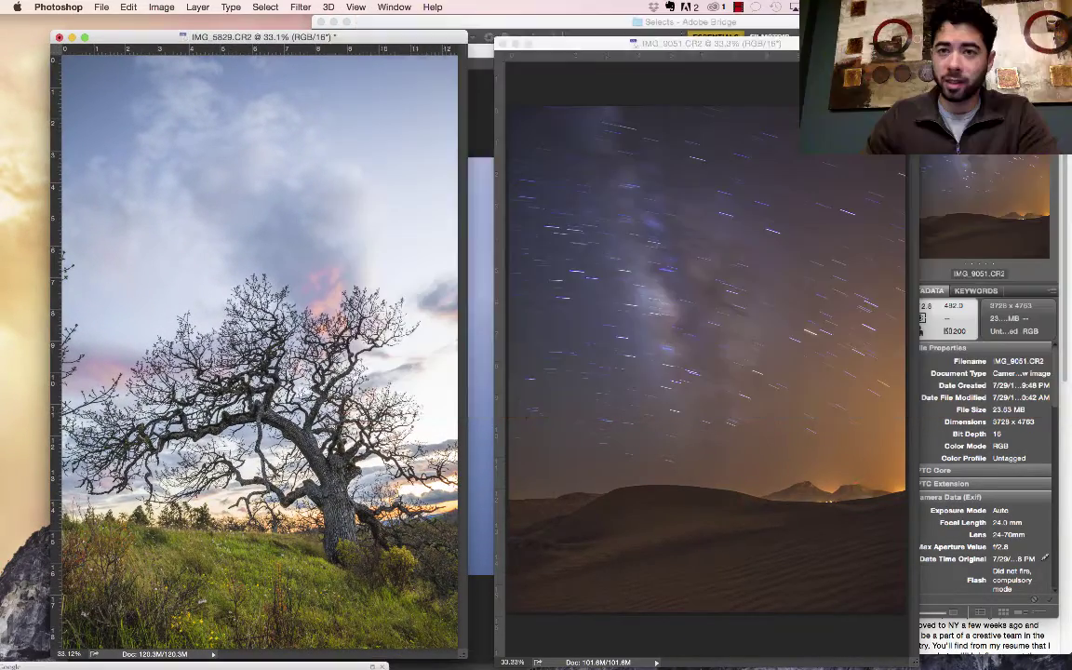
{"action": "key", "text": "ctrl+Tab"}
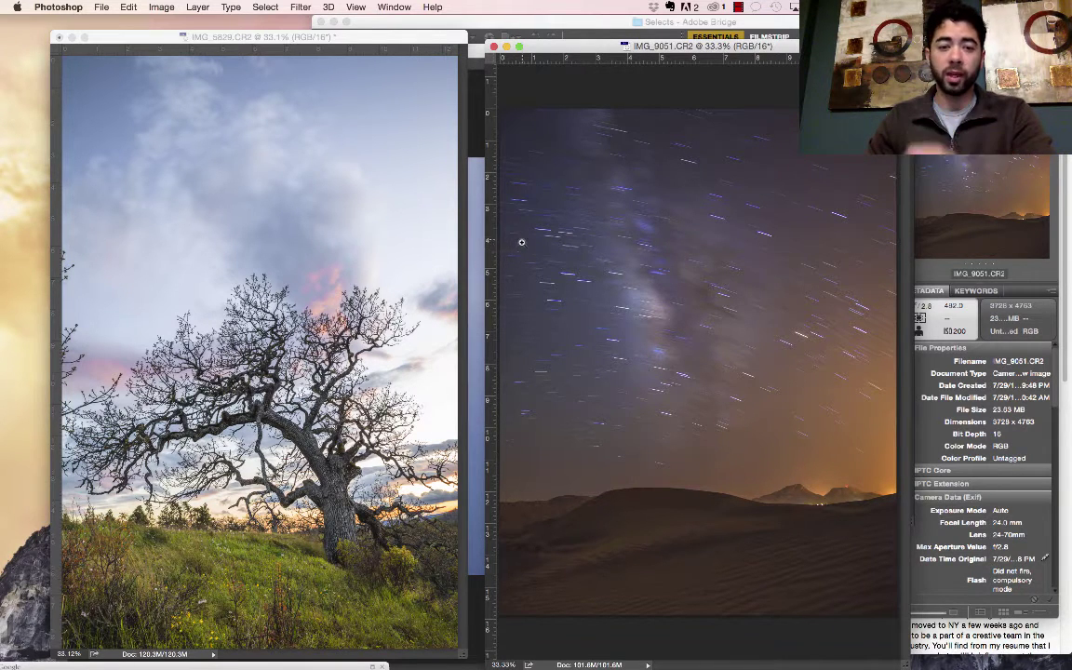
{"action": "left_click_drag", "start_coordinate": [416, 41], "coordinate": [408, 39]}
{"action": "mouse_move", "coordinate": [559, 46]}
{"action": "left_mouse_down"}
{"action": "mouse_move", "coordinate": [538, 41]}
{"action": "mouse_move", "coordinate": [567, 55]}
{"action": "mouse_move", "coordinate": [544, 43]}
{"action": "mouse_move", "coordinate": [555, 37]}
{"action": "left_mouse_up"}
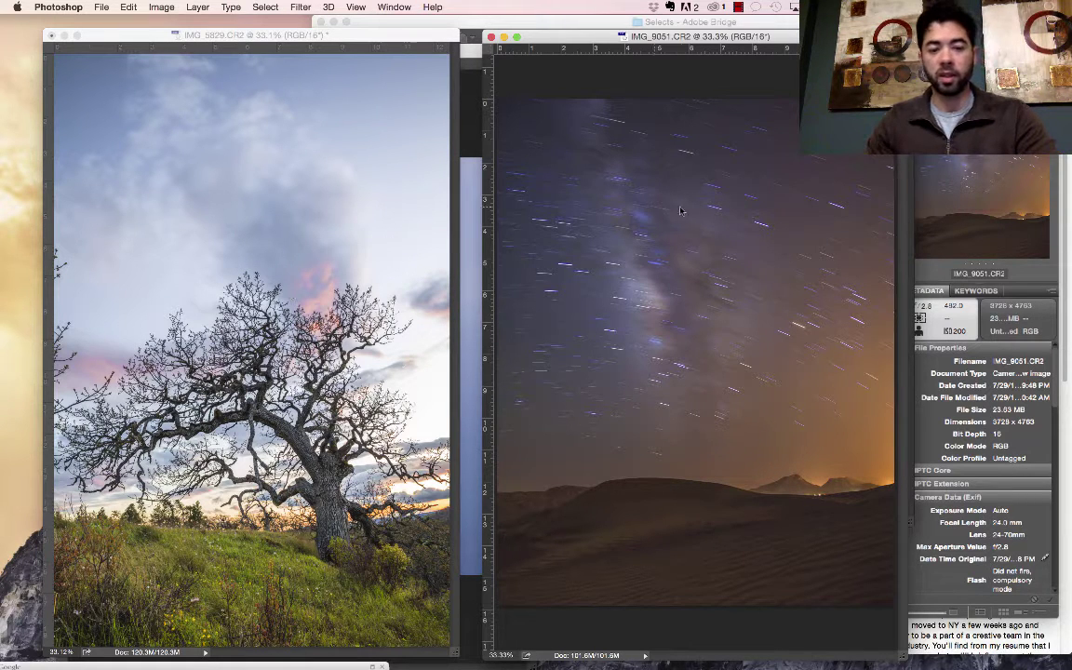
- Show the IMG_5829 oak tree photo alone in Full Screen Mode with Menu Bar
{"action": "key", "text": "Tab"}
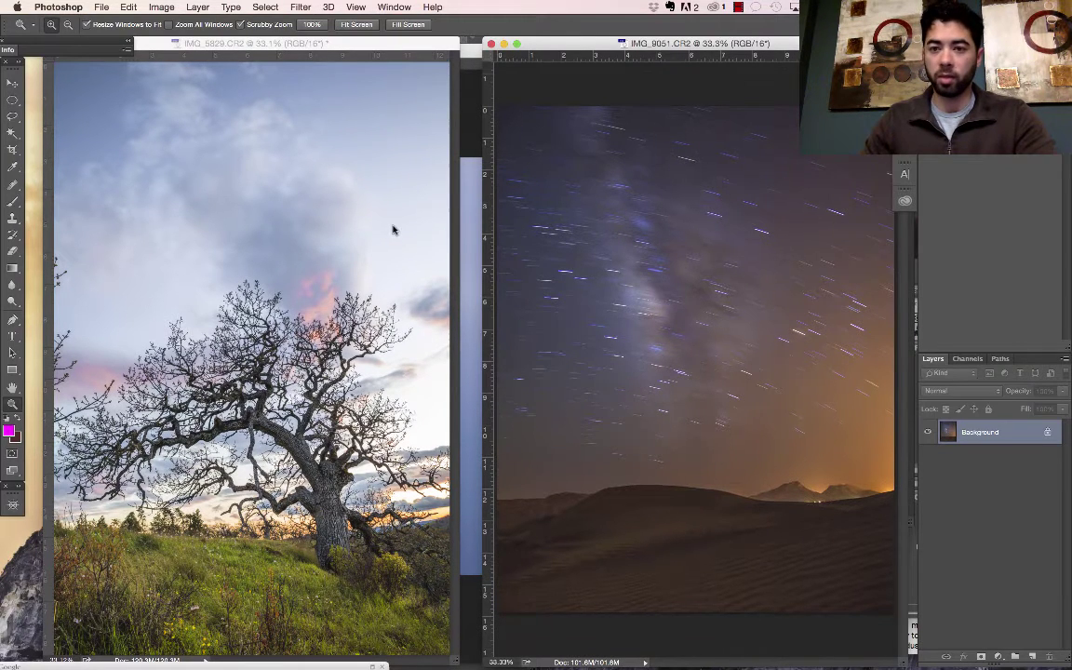
{"action": "key", "text": "Tab"}
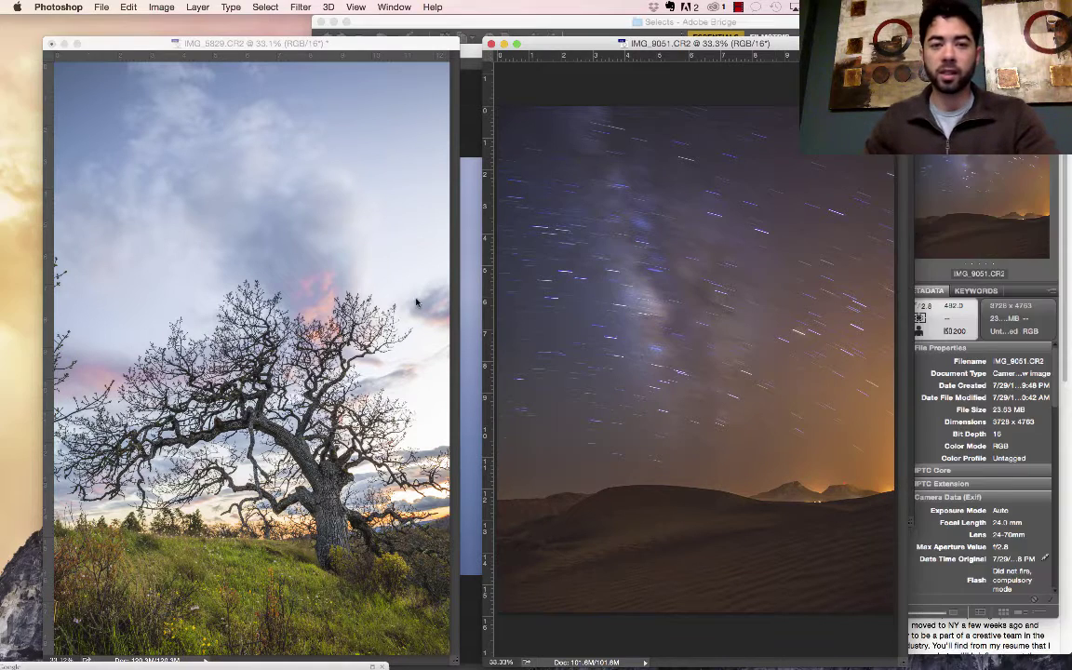
{"action": "key", "text": "Tab"}
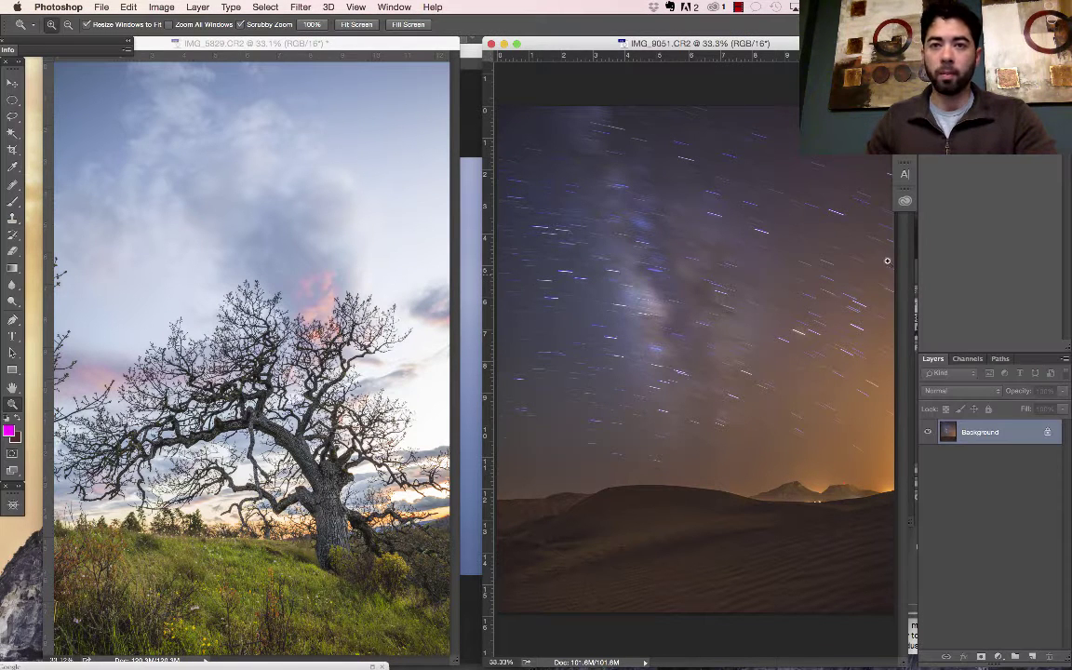
{"action": "key", "text": "Tab"}
{"action": "key", "text": "Tab"}
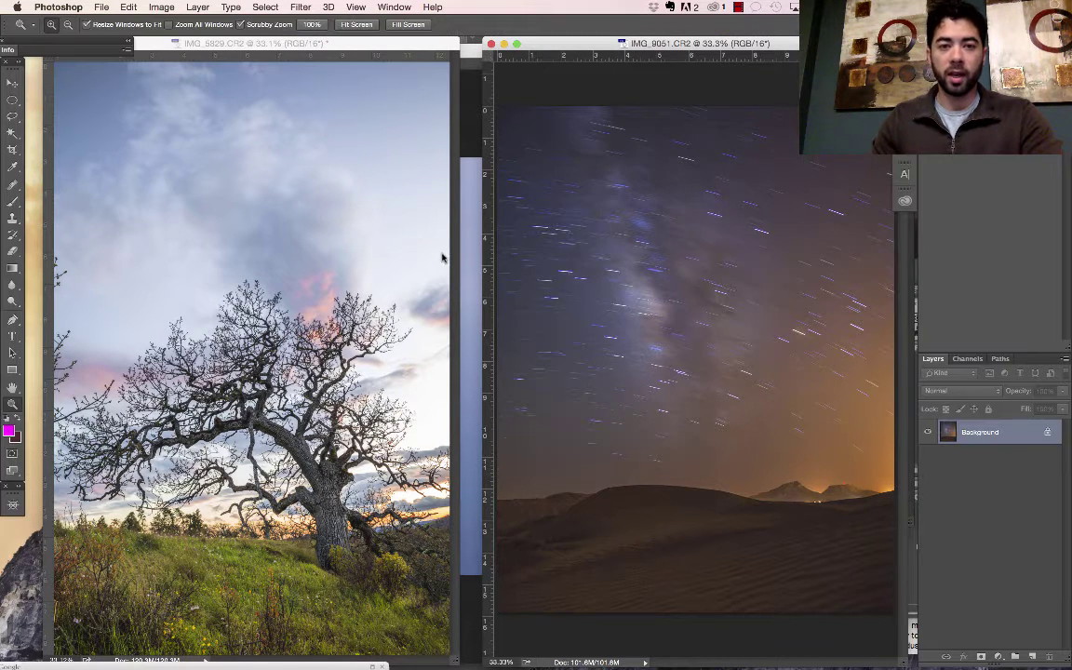
{"action": "left_click_drag", "start_coordinate": [402, 47], "coordinate": [427, 66]}
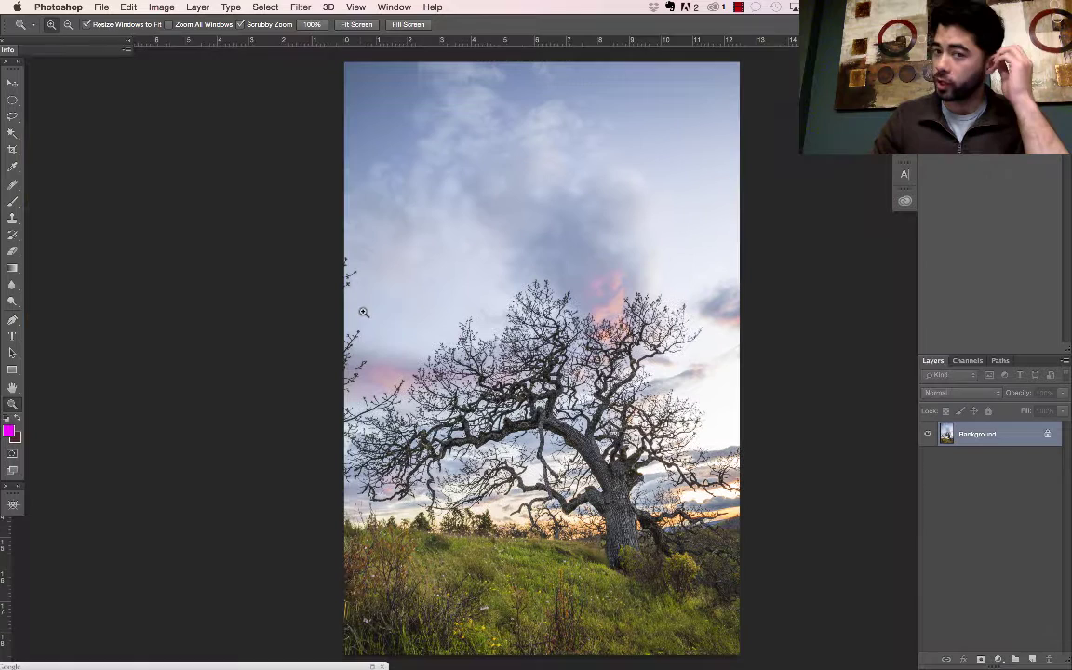
{"action": "key", "text": "f"}
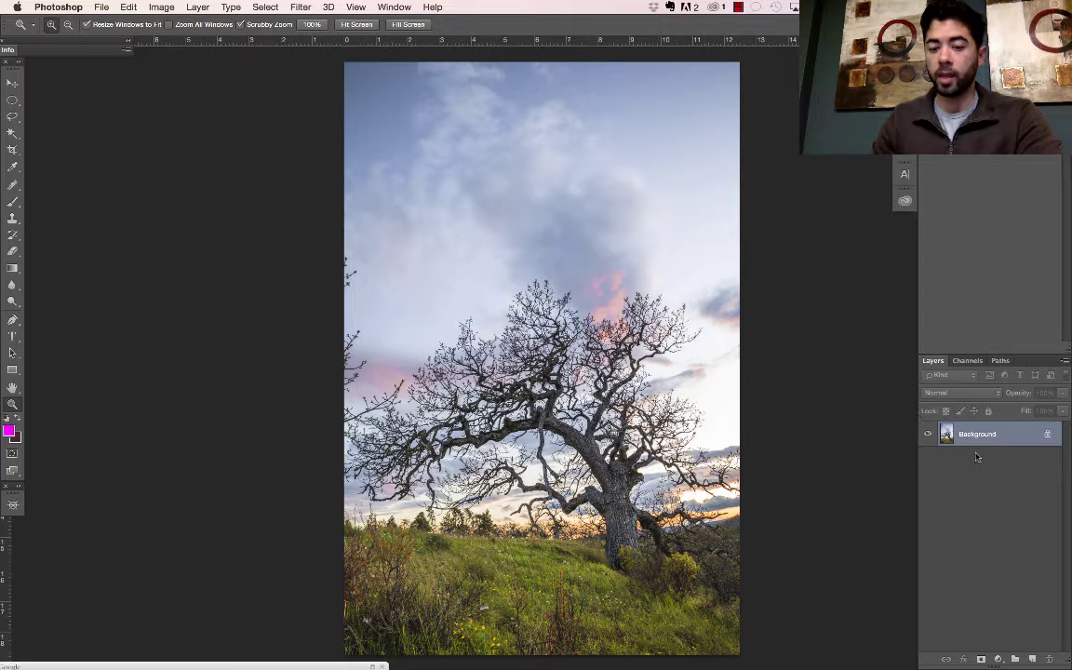
- Duplicate the tree layer twice, then try out and discard a Threshold preview and adjustment layer
{"action": "key", "text": "super+j"}
{"action": "key", "text": "super+j"}
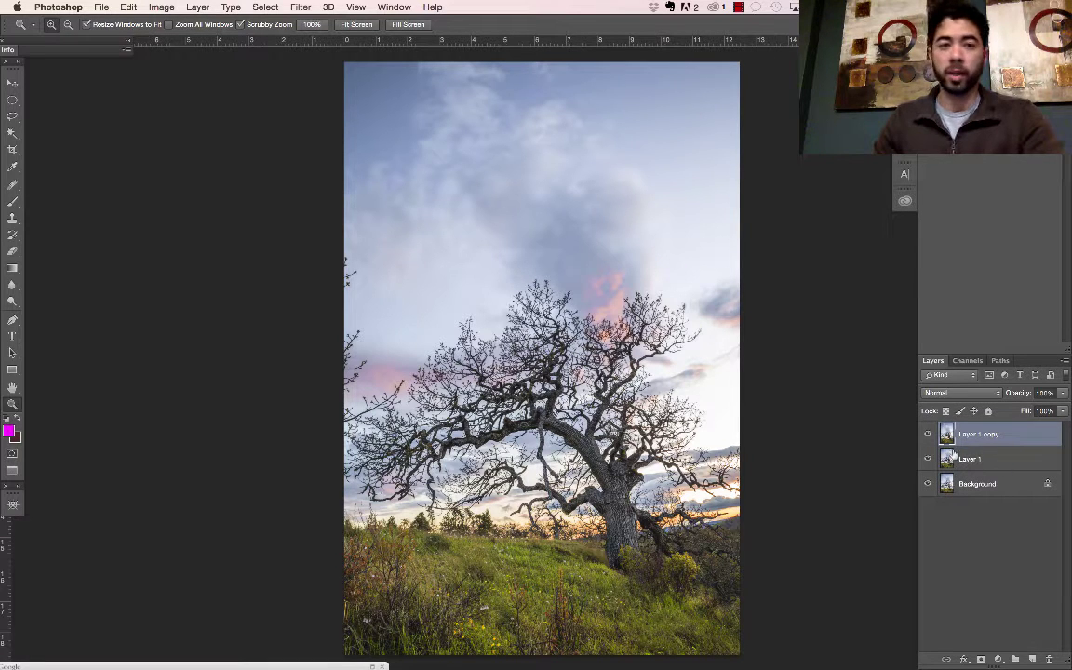
{"action": "left_click", "coordinate": [158, 6]}
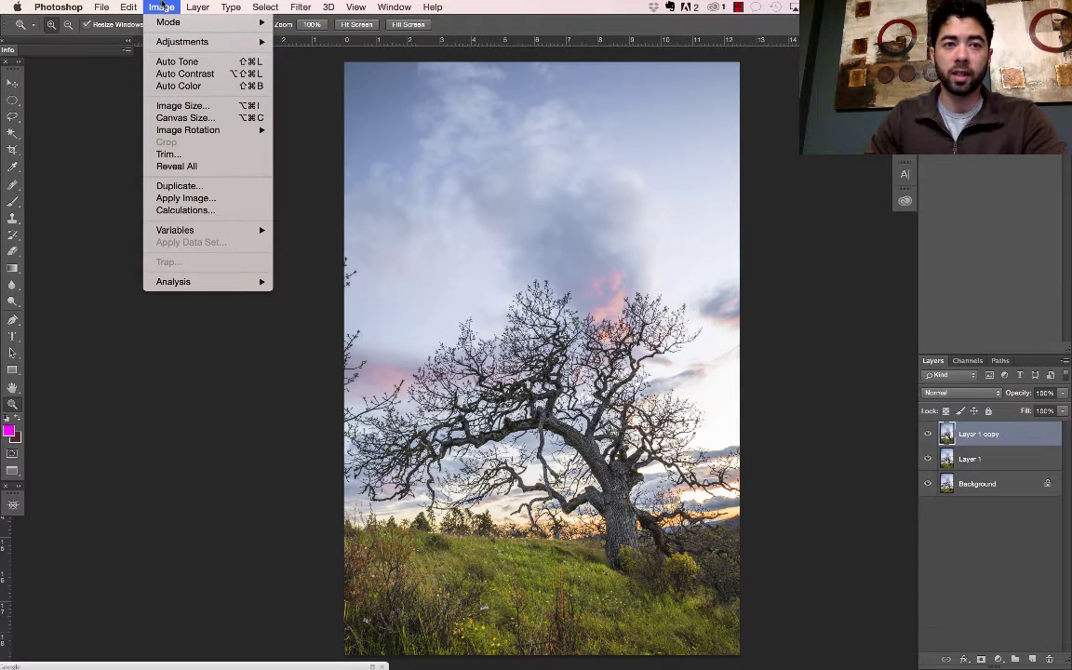
{"action": "mouse_move", "coordinate": [259, 41]}
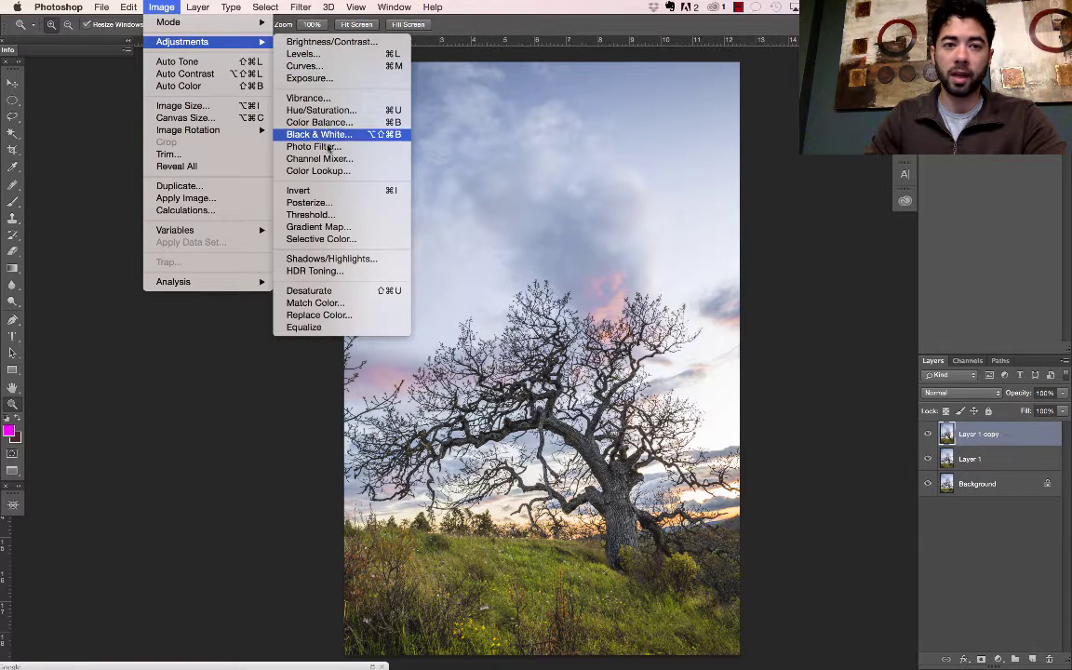
{"action": "left_click", "coordinate": [334, 216]}
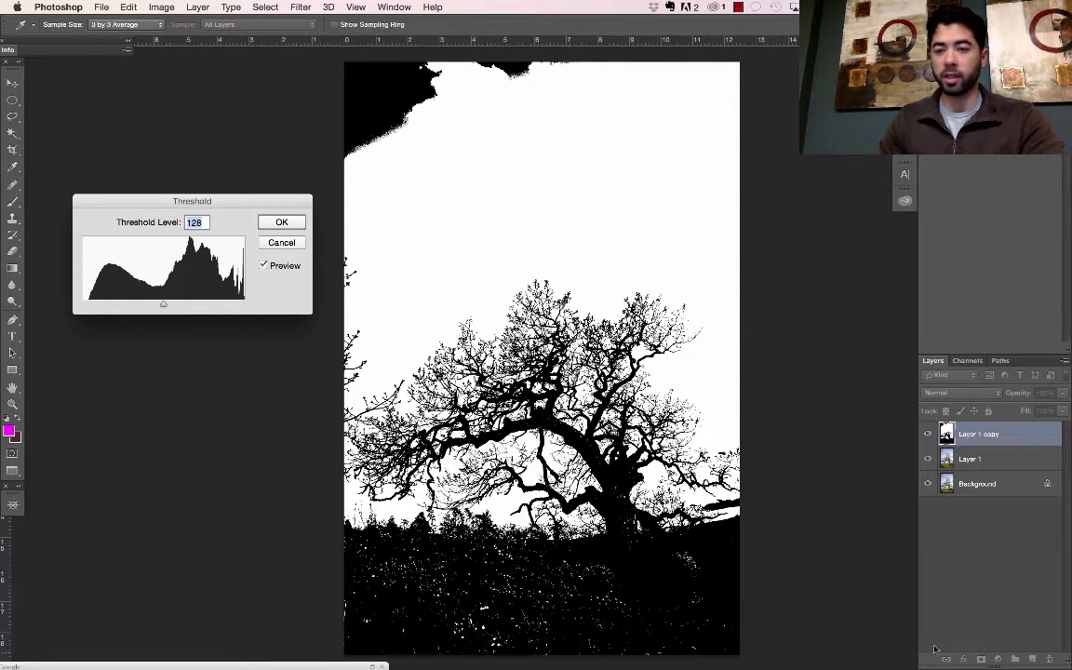
{"action": "key", "text": "Escape"}
{"action": "left_click", "coordinate": [1000, 659]}
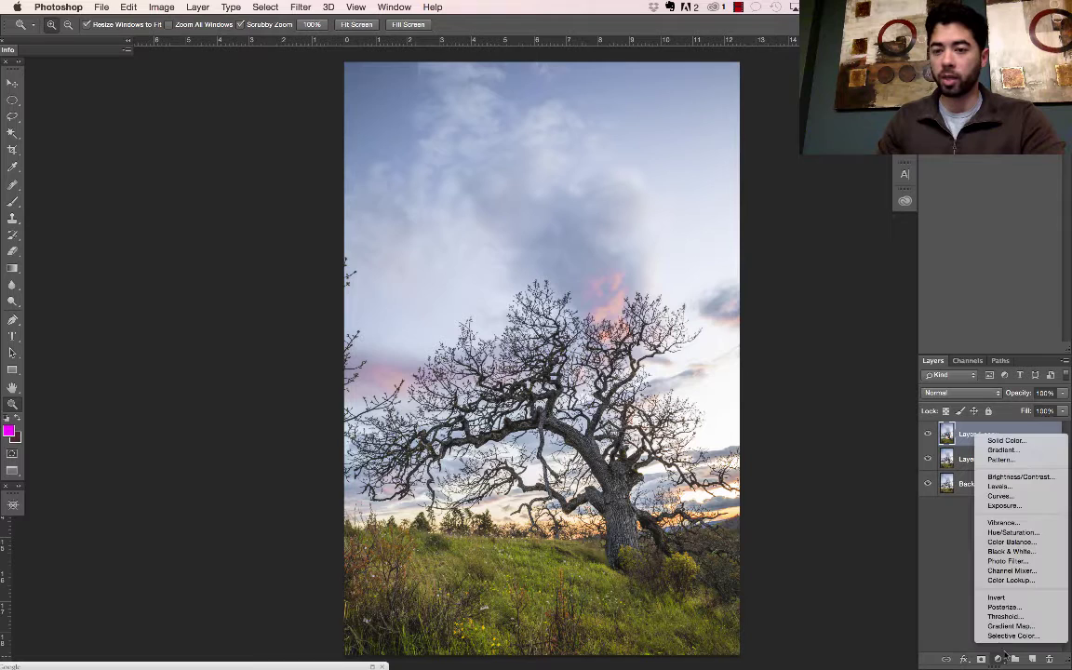
{"action": "left_click", "coordinate": [1031, 618]}
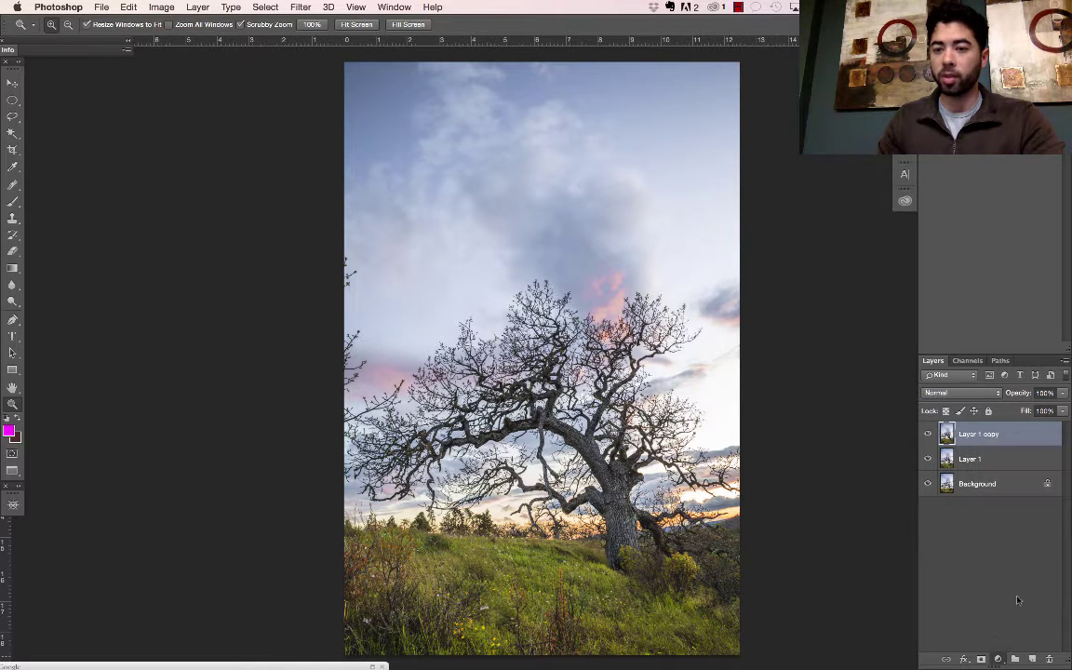
{"action": "key", "text": "super+z"}
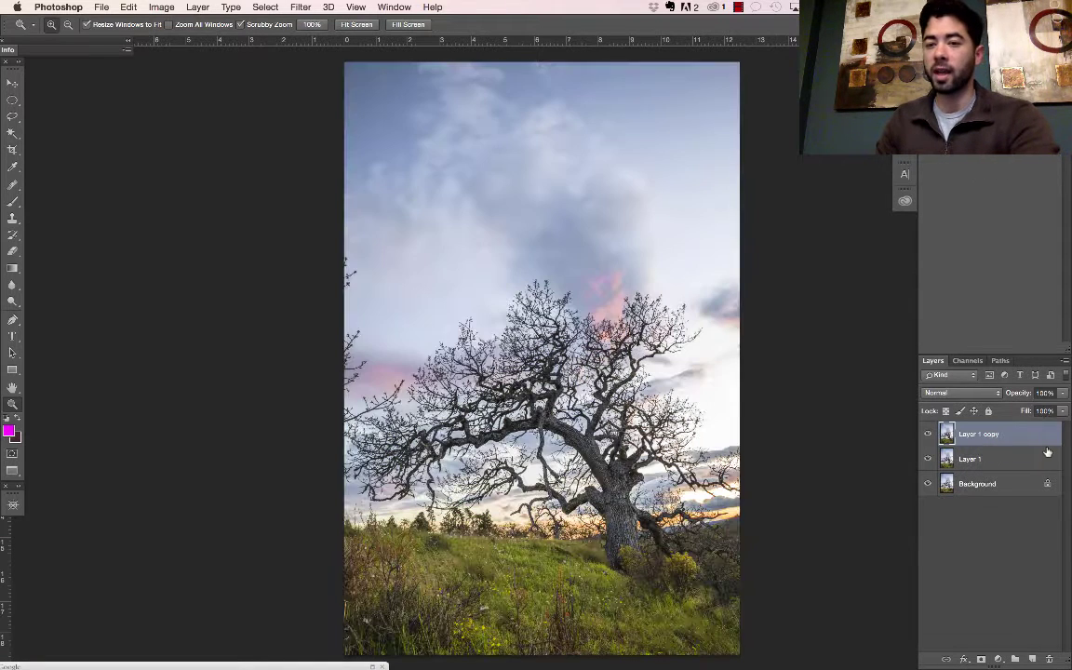
- Open Image > Adjustments > Threshold on Layer 1 copy, previewing at level 132
{"action": "left_click", "coordinate": [162, 7]}
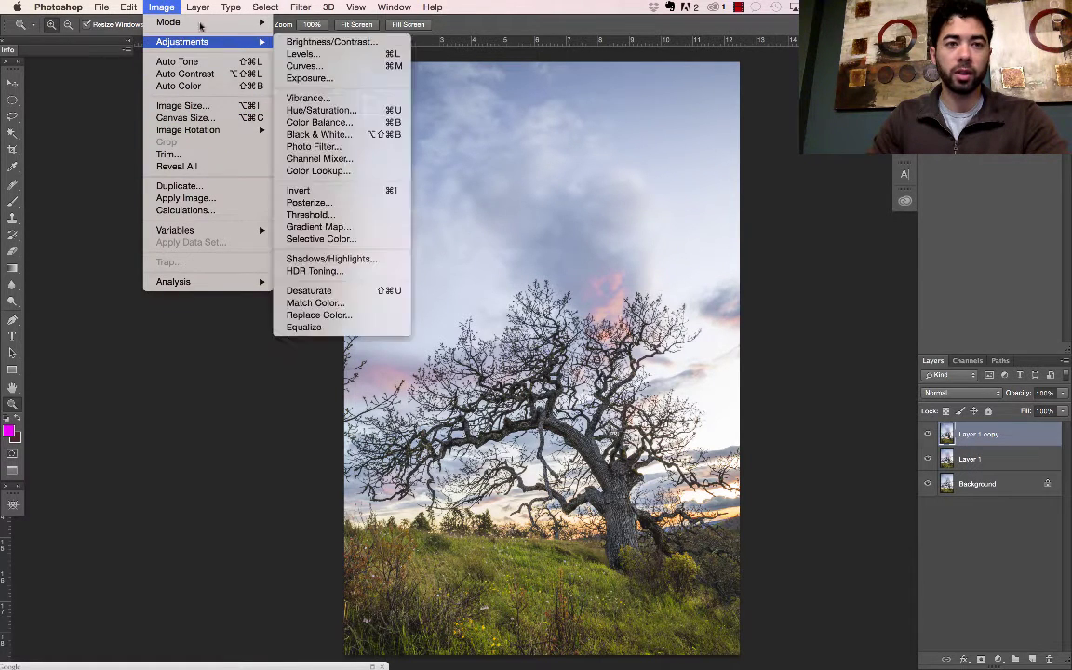
{"action": "mouse_move", "coordinate": [187, 10]}
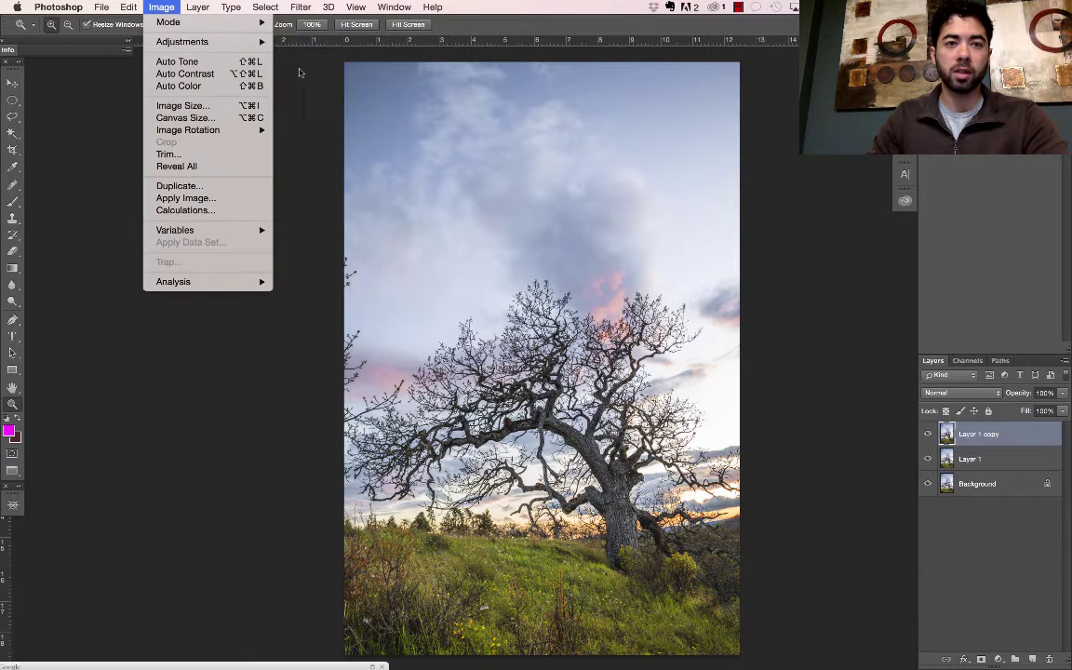
{"action": "mouse_move", "coordinate": [261, 44]}
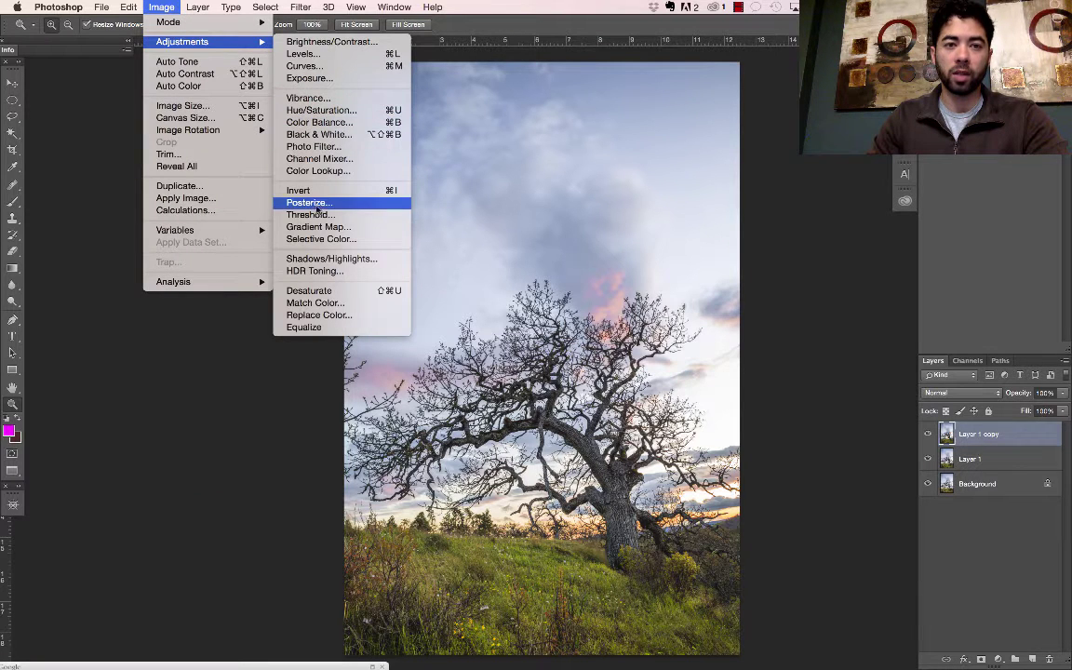
{"action": "left_click", "coordinate": [321, 218]}
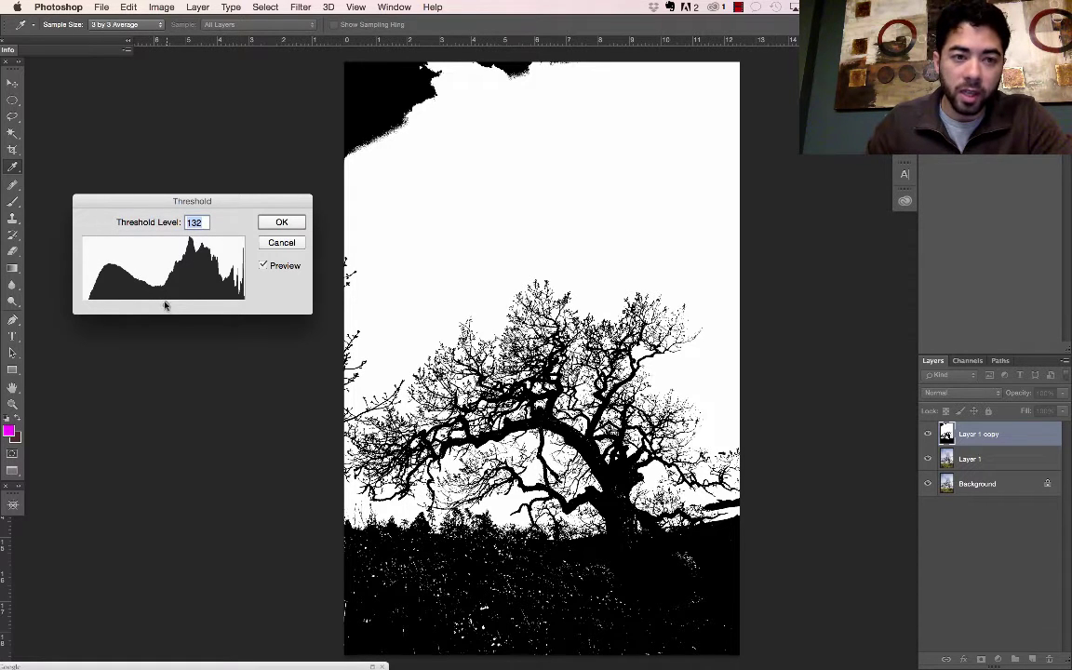
- Apply Threshold at level 127 to Layer 1 copy for a black tree silhouette
{"action": "mouse_move", "coordinate": [165, 305]}
{"action": "left_mouse_down"}
{"action": "mouse_move", "coordinate": [113, 306]}
{"action": "mouse_move", "coordinate": [191, 306]}
{"action": "mouse_move", "coordinate": [165, 306]}
{"action": "left_mouse_up"}
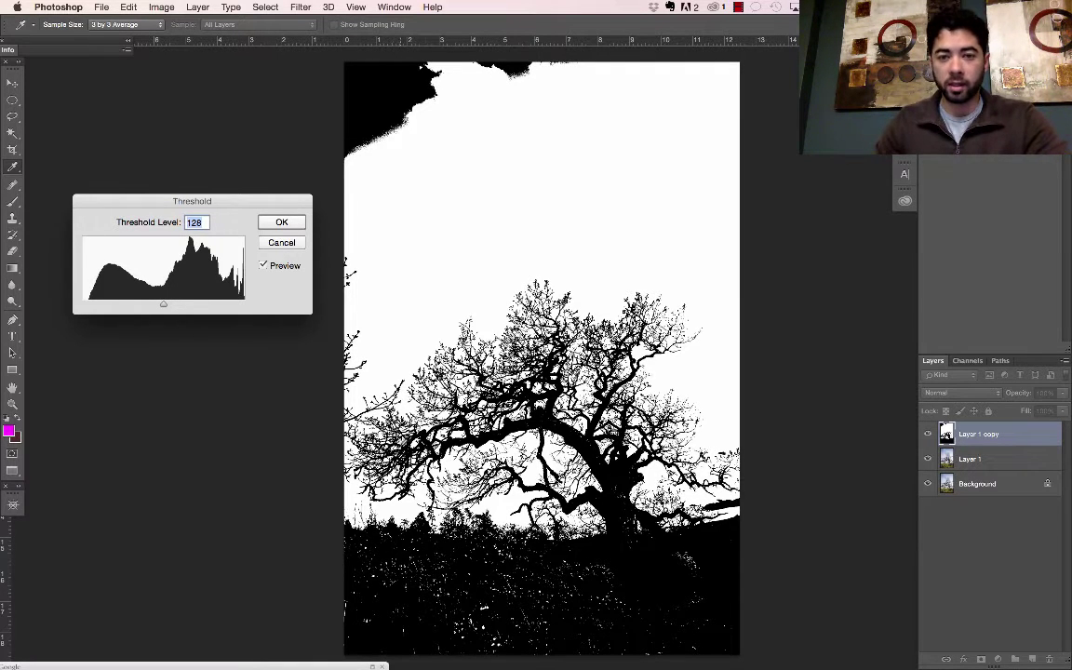
{"action": "key", "text": "Up"}
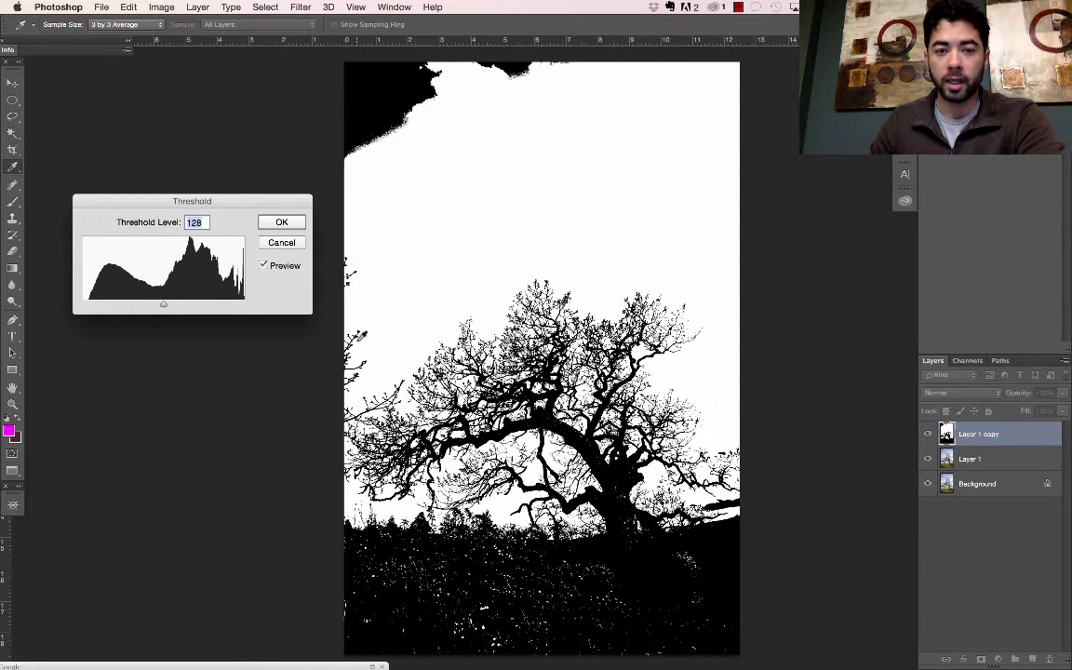
{"action": "key", "text": "Down"}
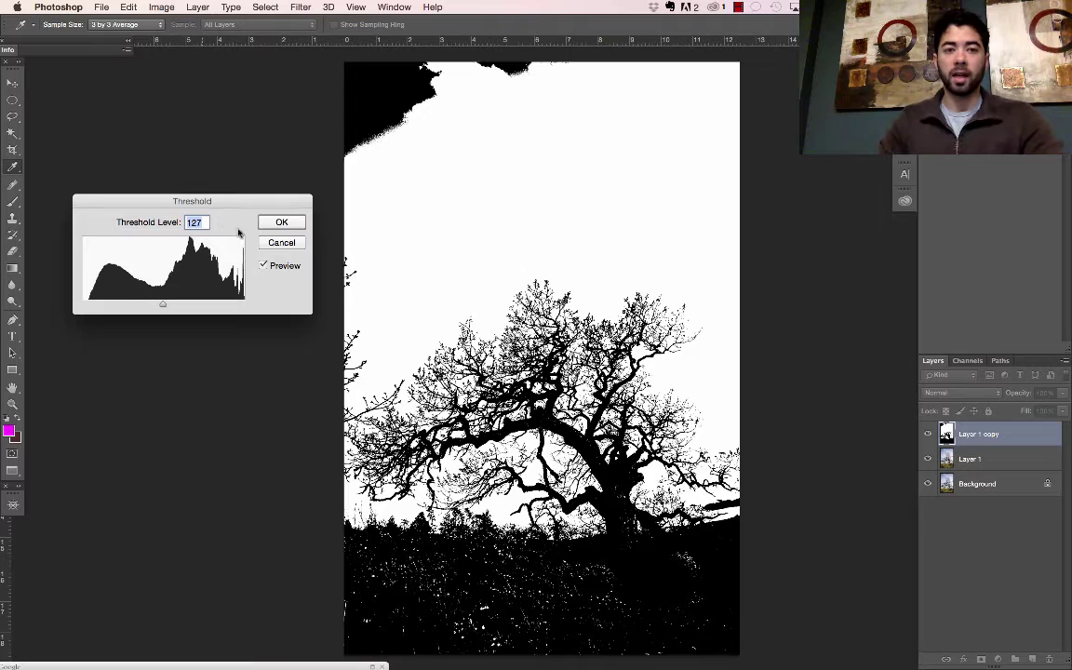
{"action": "left_click", "coordinate": [282, 224]}
{"action": "key", "text": "z"}
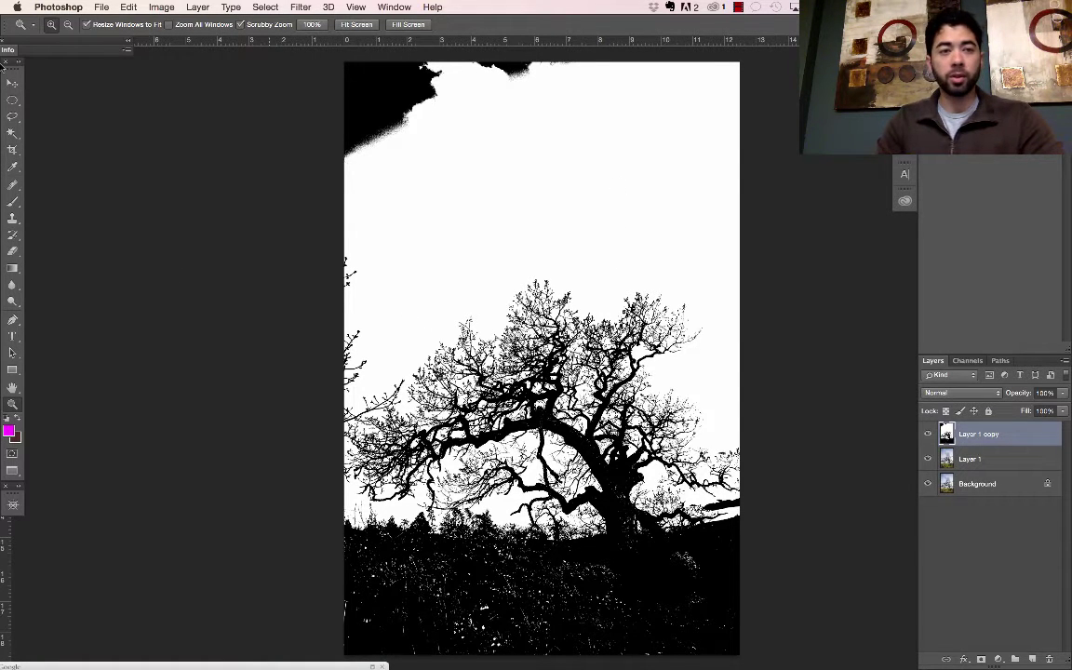
- Use the Magic Wand on Layer 1 copy to select the white sky around the silhouette
{"action": "key", "text": "w"}
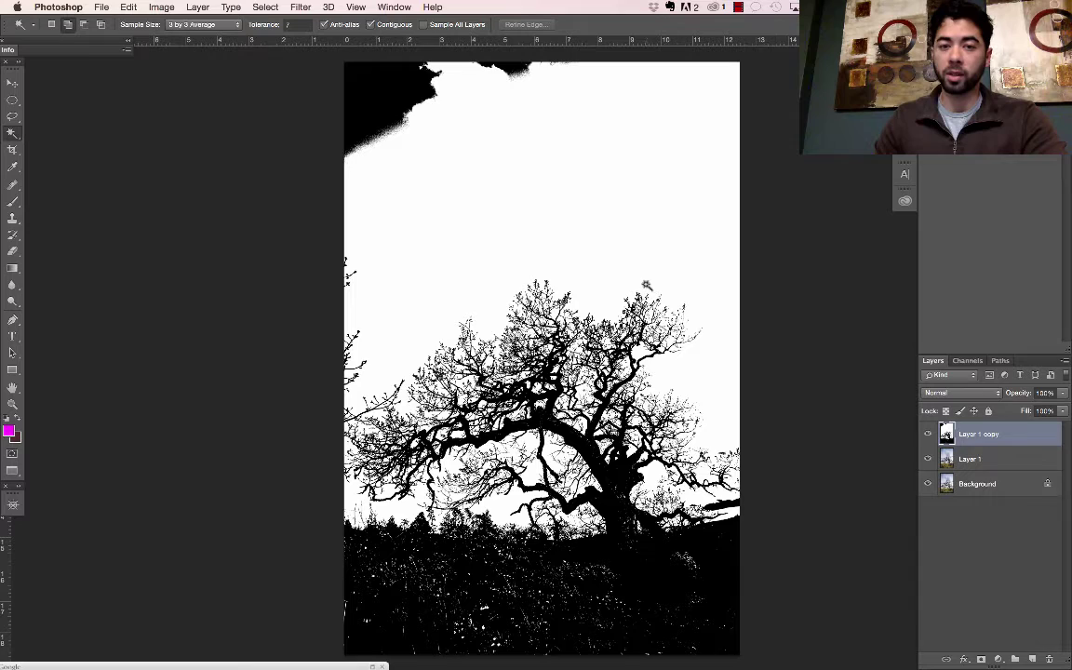
{"action": "left_click", "coordinate": [581, 137]}
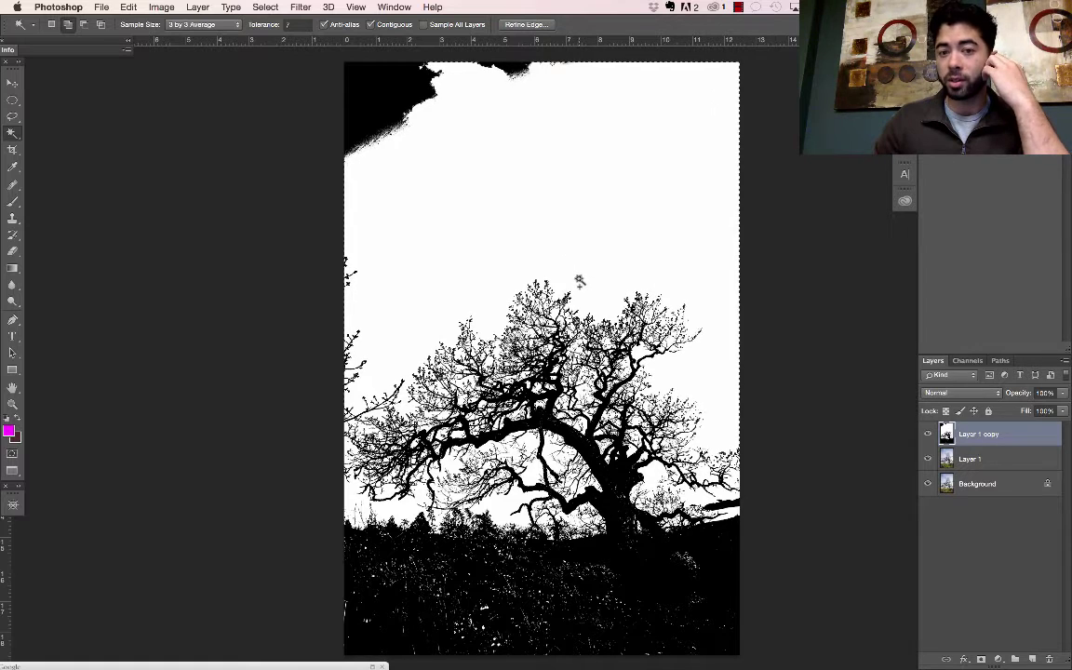
{"action": "key", "text": "super+d"}
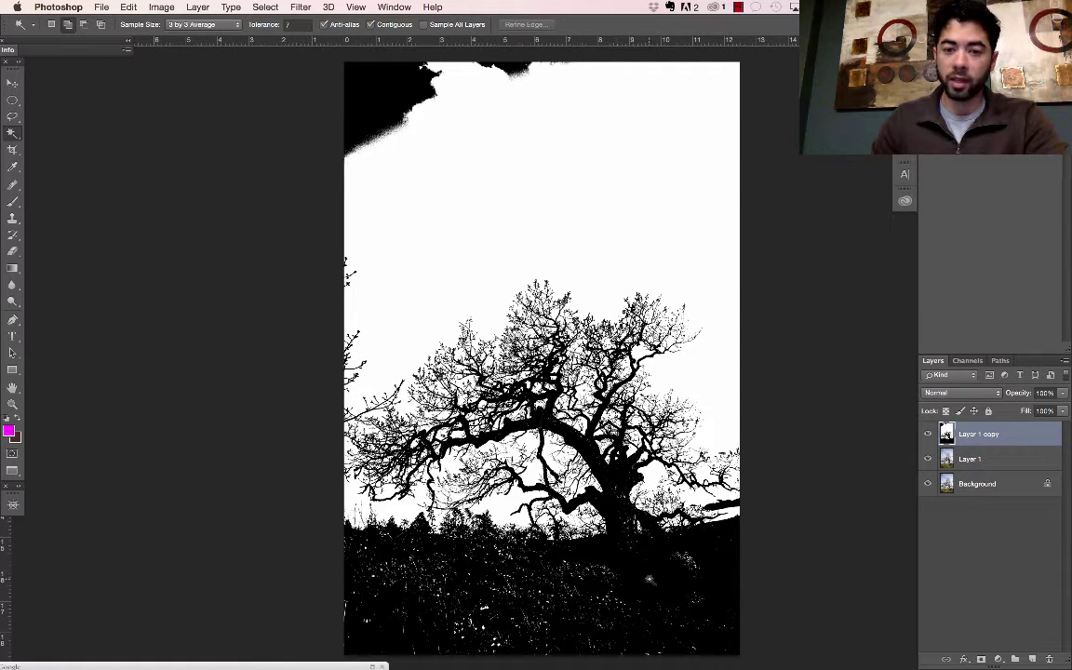
{"action": "left_click", "coordinate": [646, 581]}
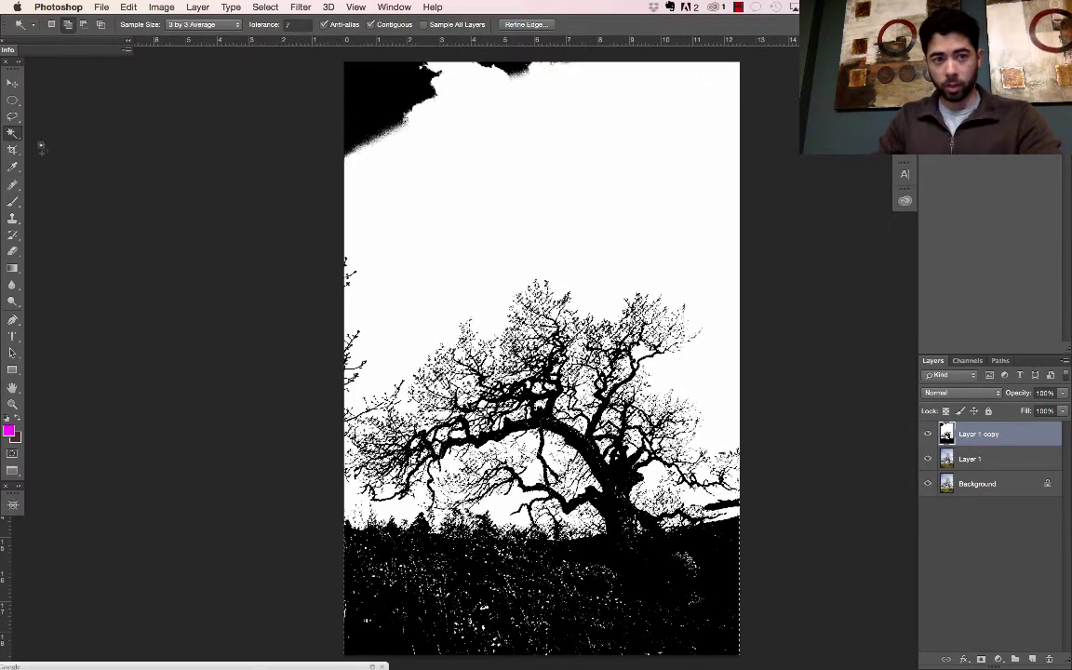
- Switch to the Lasso tool while keeping the sky selection active
{"action": "left_click", "coordinate": [12, 115]}
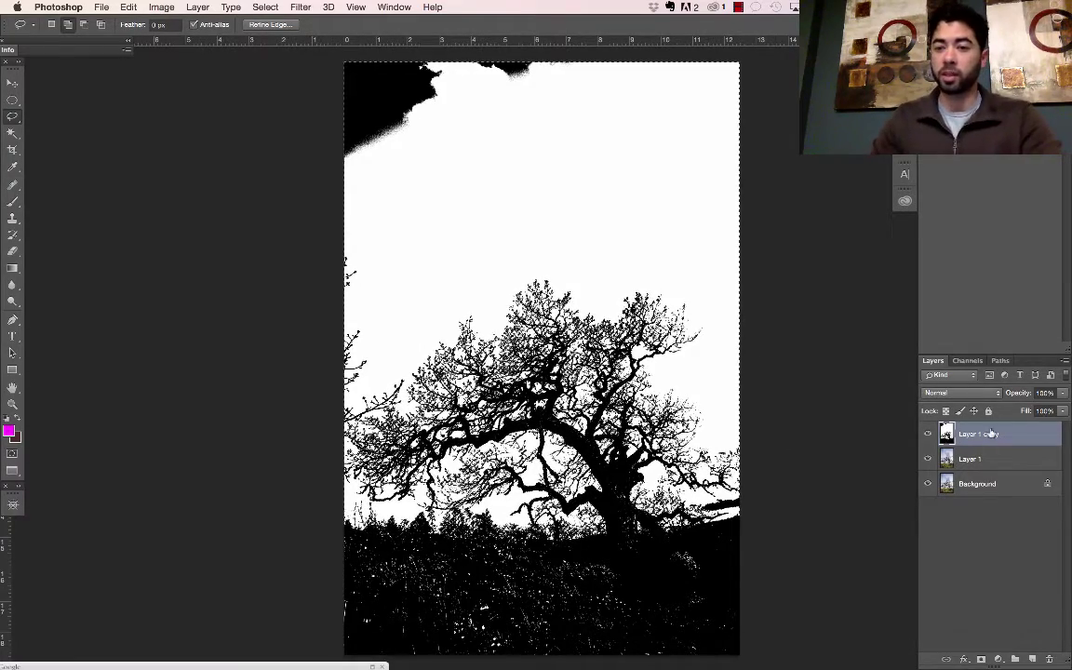
- Hide Layer 1 copy, delete the sky from Layer 1, and unlock and hide Background as Layer 0
{"action": "left_click", "coordinate": [929, 434]}
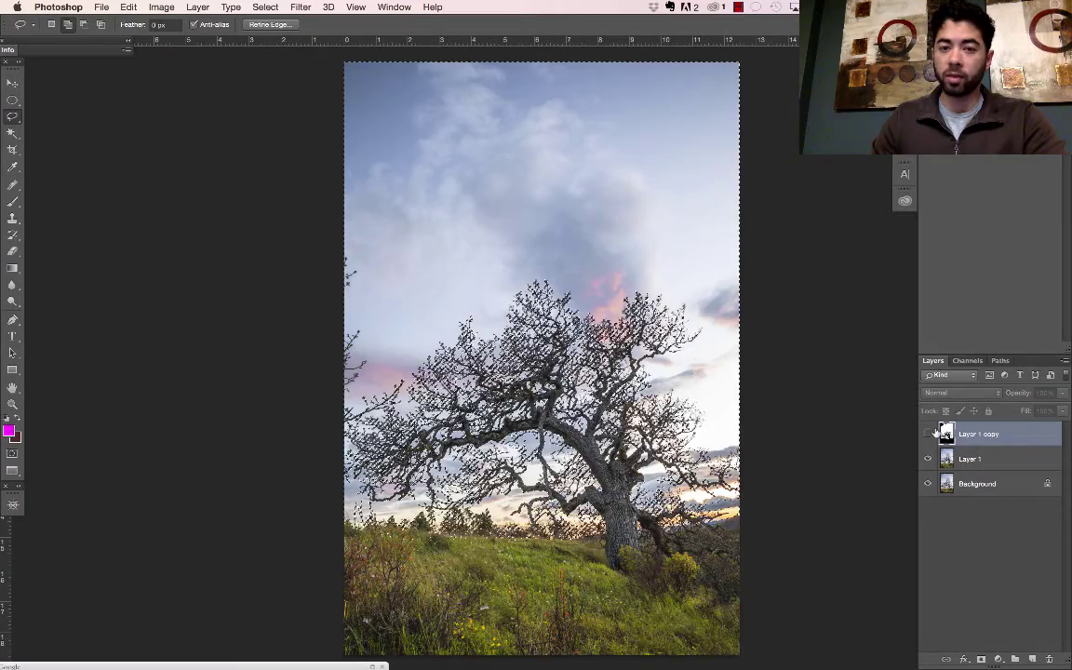
{"action": "left_click", "coordinate": [1030, 461]}
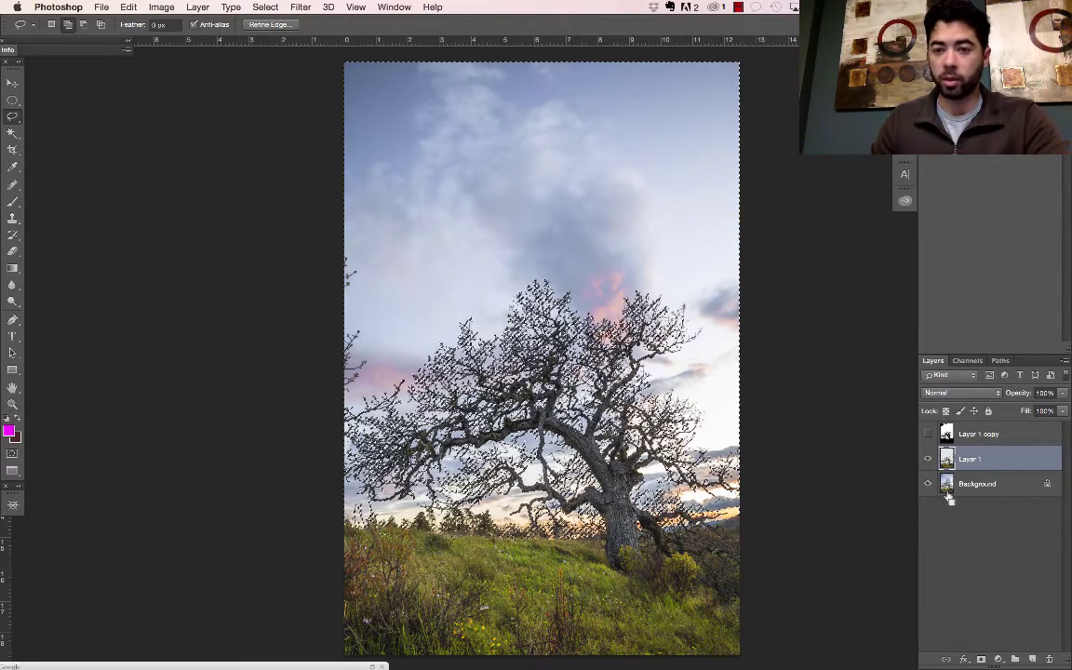
{"action": "key", "text": "super+d"}
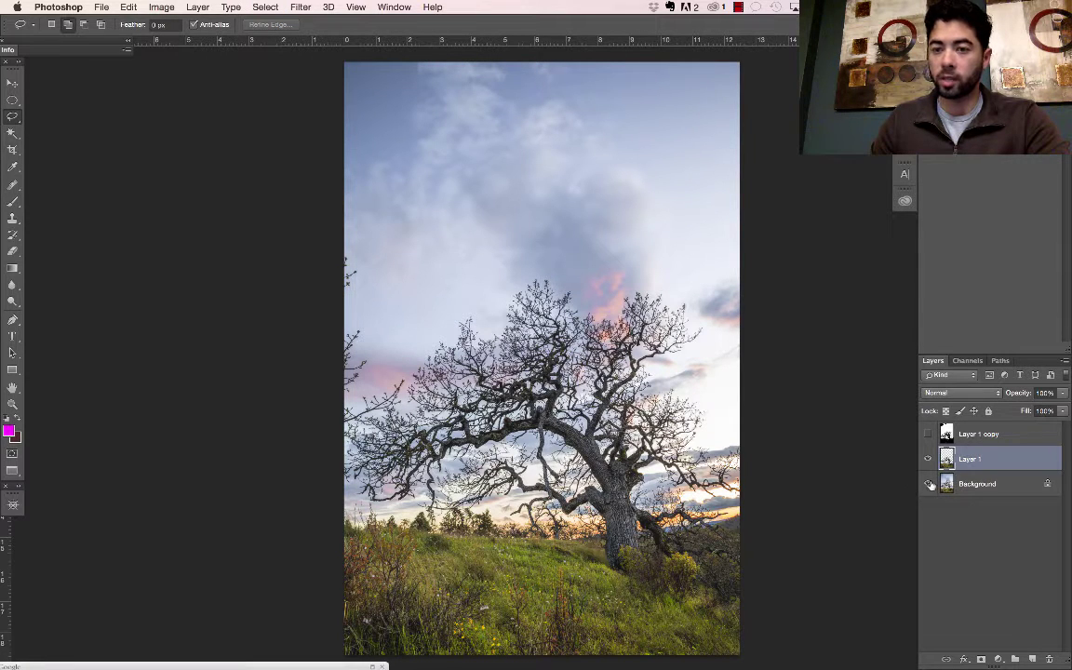
{"action": "left_click", "coordinate": [1047, 484]}
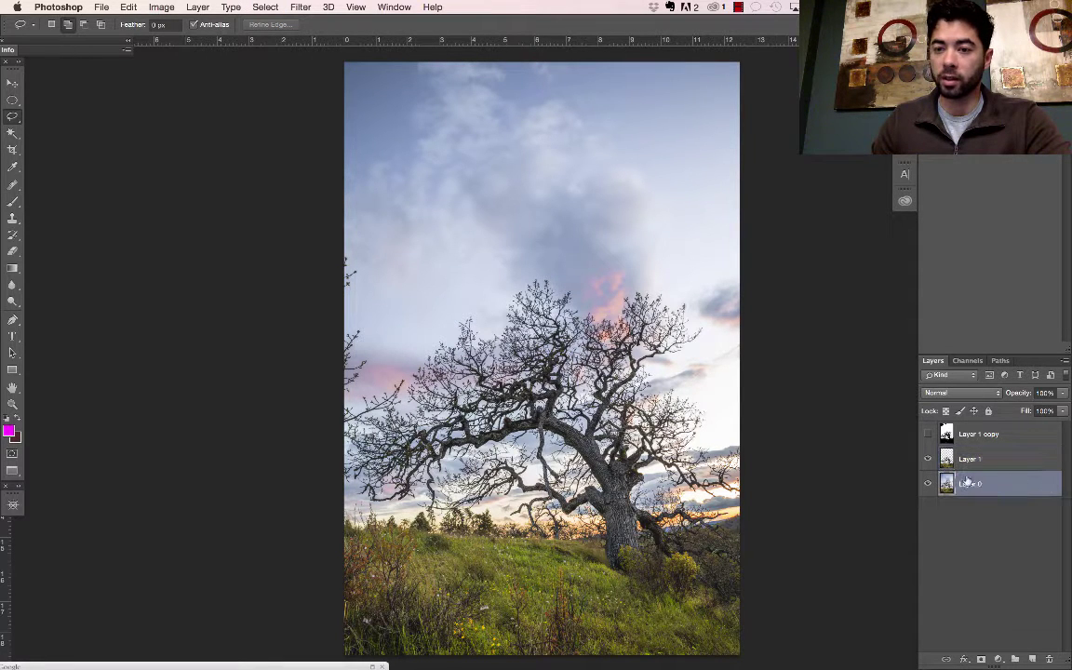
{"action": "left_click", "coordinate": [927, 484]}
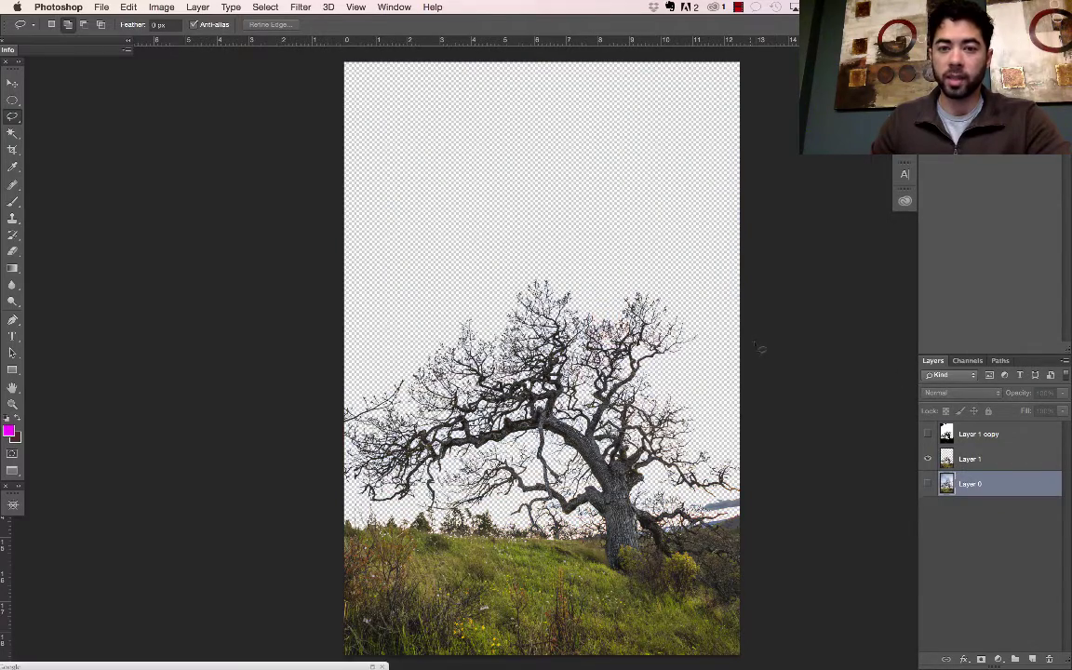
- Zoom in on the tree's upper-left branches
{"action": "key", "text": "z"}
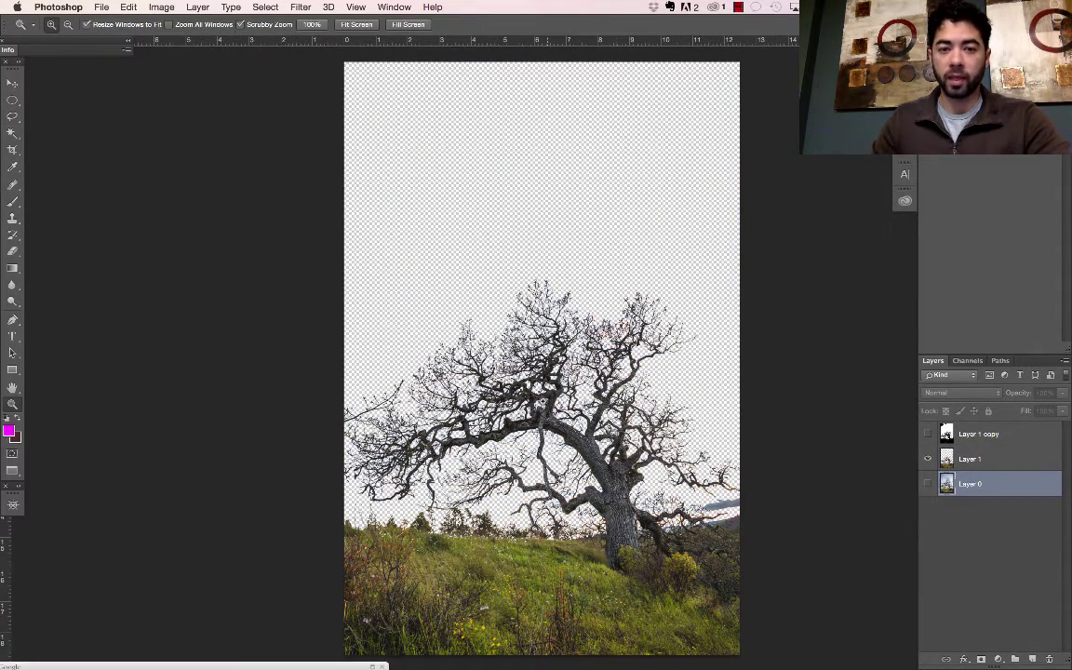
{"action": "left_click", "coordinate": [490, 361]}
{"action": "left_click_drag", "start_coordinate": [491, 362], "coordinate": [502, 395]}
{"action": "key", "text": "super+0"}
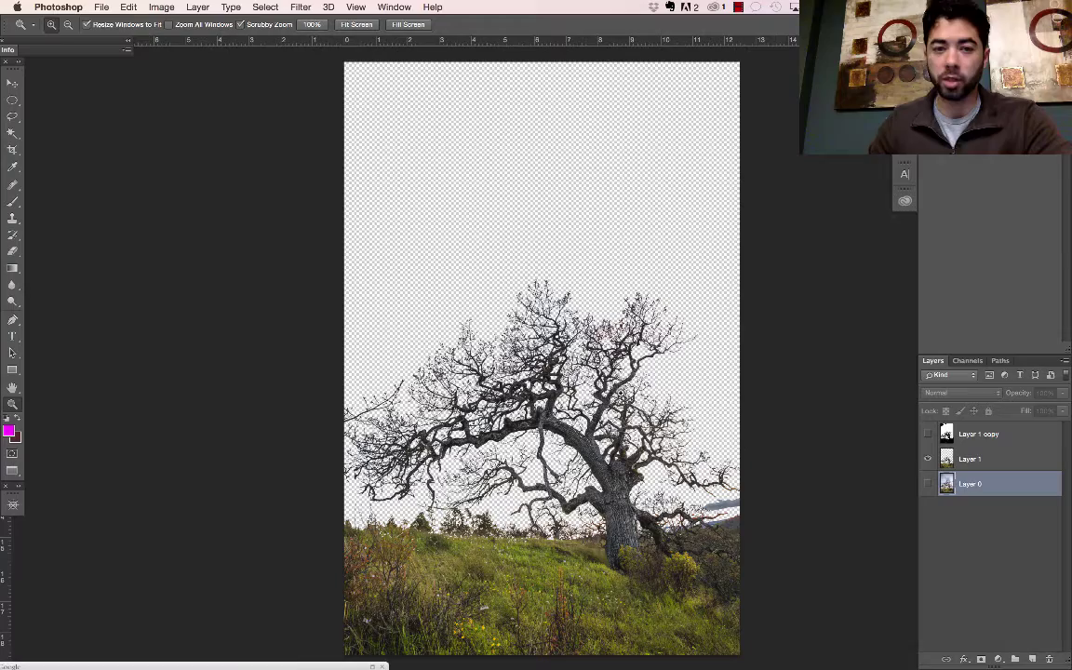
{"action": "left_click_drag", "start_coordinate": [357, 402], "coordinate": [455, 429]}
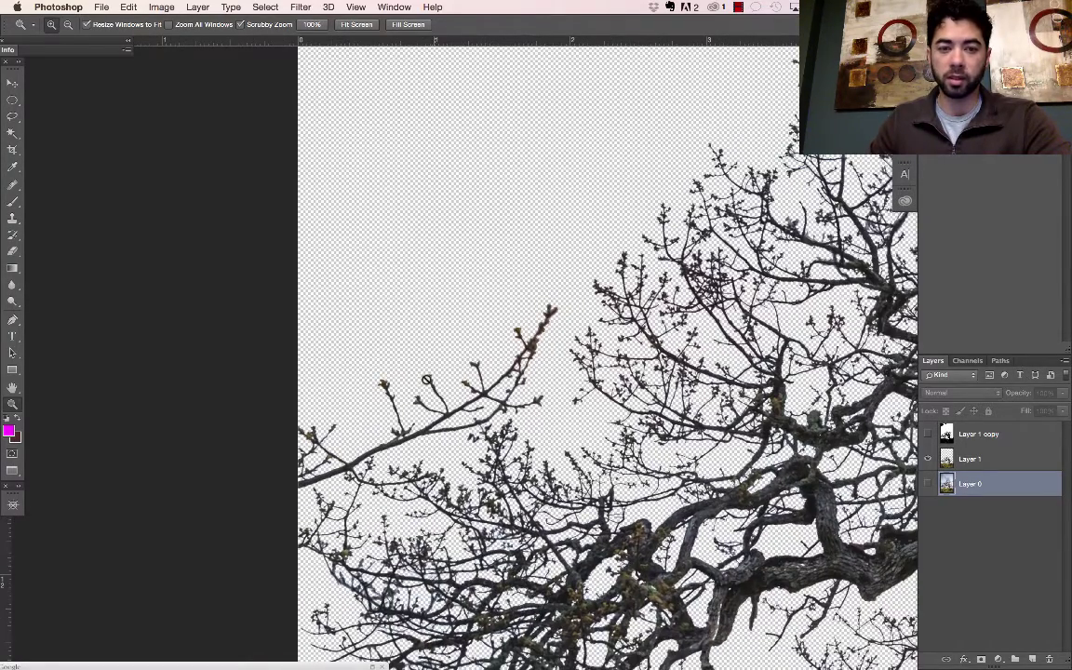
- Erase the stray branch tips and twig fragments from Layer 1's upper-left side
{"action": "key", "text": "e"}
{"action": "left_click", "coordinate": [1005, 462]}
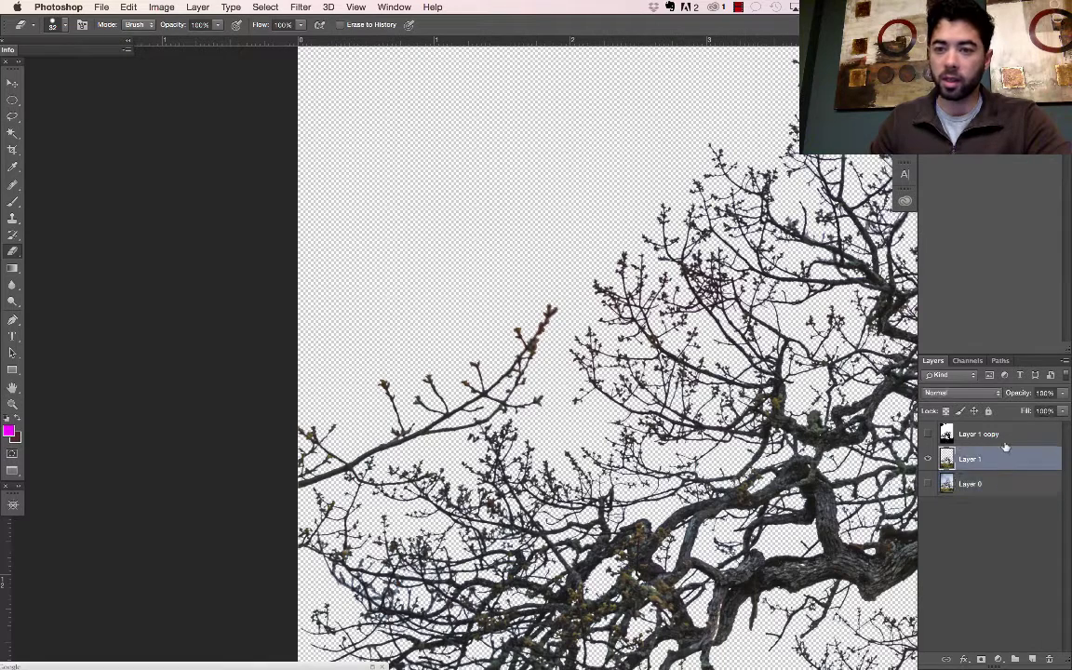
{"action": "mouse_move", "coordinate": [548, 307]}
{"action": "left_mouse_down"}
{"action": "mouse_move", "coordinate": [497, 352]}
{"action": "mouse_move", "coordinate": [525, 345]}
{"action": "mouse_move", "coordinate": [504, 365]}
{"action": "mouse_move", "coordinate": [520, 370]}
{"action": "mouse_move", "coordinate": [514, 377]}
{"action": "mouse_move", "coordinate": [536, 346]}
{"action": "left_mouse_up"}
{"action": "left_click_drag", "start_coordinate": [536, 400], "coordinate": [531, 366]}
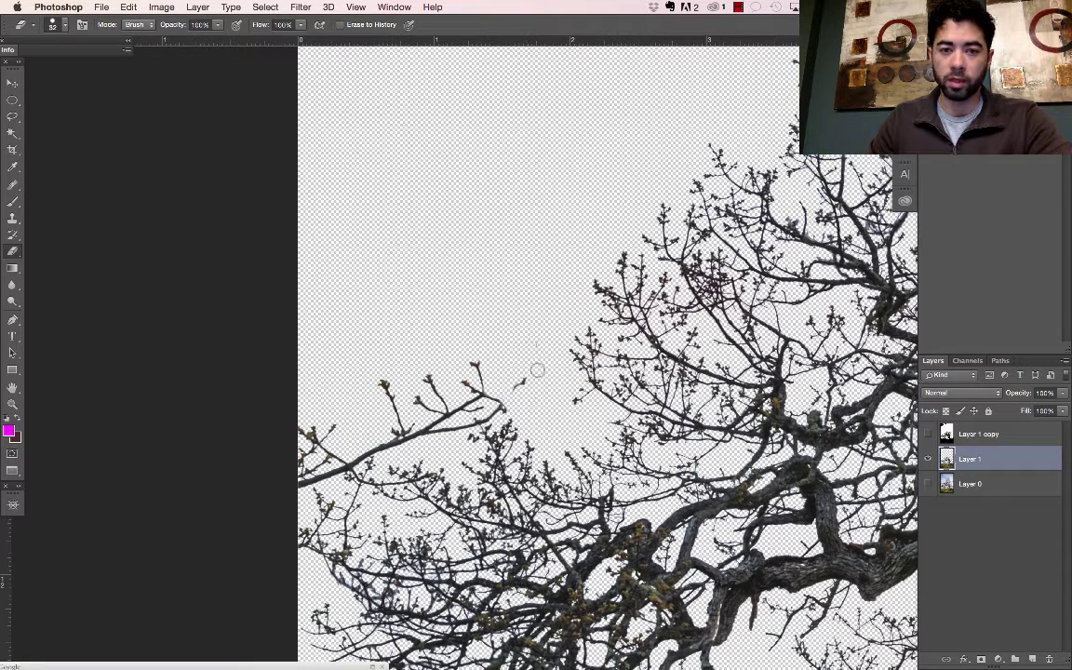
{"action": "mouse_move", "coordinate": [447, 373]}
{"action": "left_mouse_down"}
{"action": "mouse_move", "coordinate": [400, 391]}
{"action": "mouse_move", "coordinate": [409, 368]}
{"action": "mouse_move", "coordinate": [452, 413]}
{"action": "mouse_move", "coordinate": [479, 378]}
{"action": "mouse_move", "coordinate": [425, 384]}
{"action": "mouse_move", "coordinate": [419, 411]}
{"action": "mouse_move", "coordinate": [395, 411]}
{"action": "mouse_move", "coordinate": [411, 443]}
{"action": "mouse_move", "coordinate": [316, 470]}
{"action": "mouse_move", "coordinate": [307, 446]}
{"action": "mouse_move", "coordinate": [360, 443]}
{"action": "mouse_move", "coordinate": [354, 414]}
{"action": "mouse_move", "coordinate": [307, 431]}
{"action": "mouse_move", "coordinate": [305, 443]}
{"action": "mouse_move", "coordinate": [326, 409]}
{"action": "mouse_move", "coordinate": [396, 445]}
{"action": "left_mouse_up"}
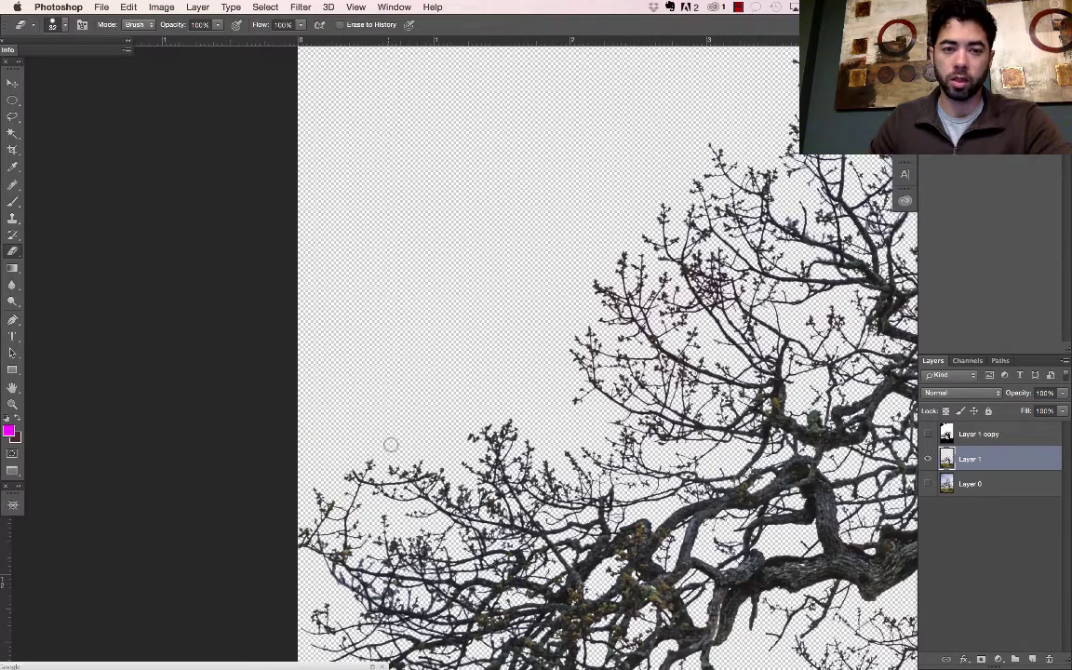
{"action": "scroll", "coordinate": [471, 376], "scroll_direction": "down", "scroll_amount": 5}
{"action": "scroll", "coordinate": [471, 376], "scroll_direction": "left", "scroll_amount": 2}
{"action": "left_click_drag", "start_coordinate": [297, 539], "coordinate": [332, 430]}
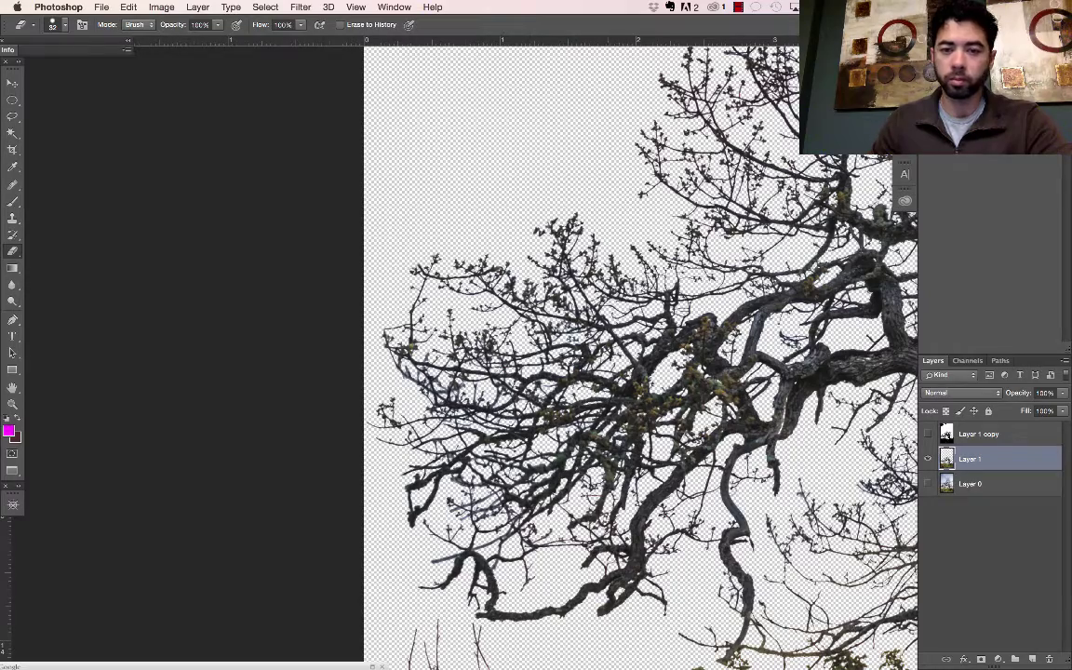
- Erase the grey cloud remnant beside the tree's right branches on Layer 1
{"action": "scroll", "coordinate": [577, 354], "scroll_direction": "down", "scroll_amount": 10}
{"action": "scroll", "coordinate": [577, 354], "scroll_direction": "right", "scroll_amount": 8}
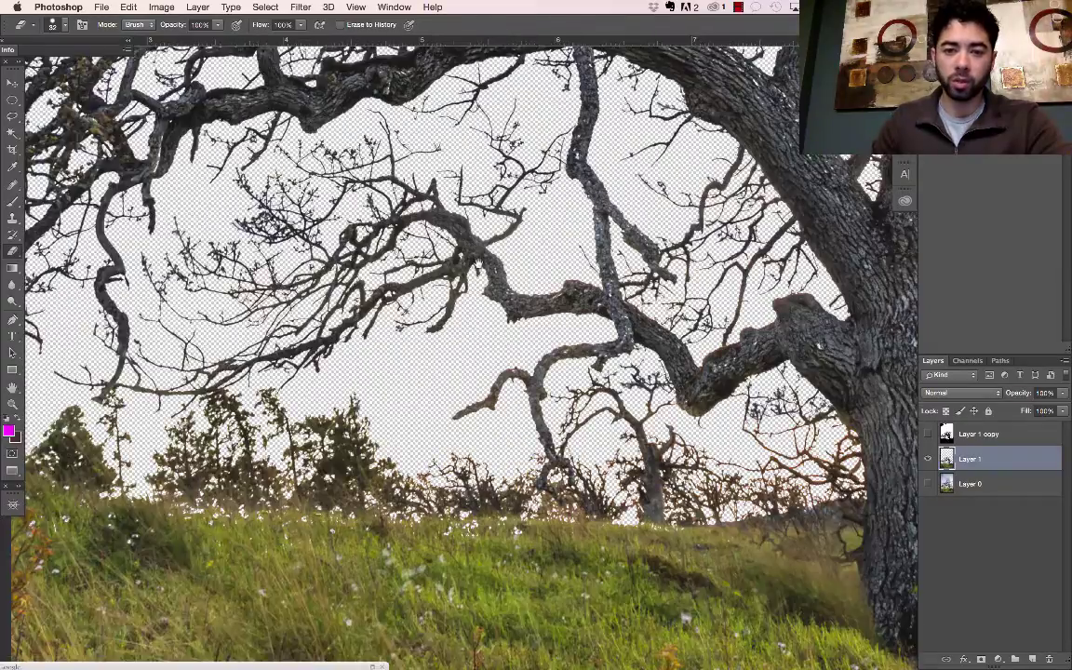
{"action": "scroll", "coordinate": [418, 354], "scroll_direction": "right", "scroll_amount": 10}
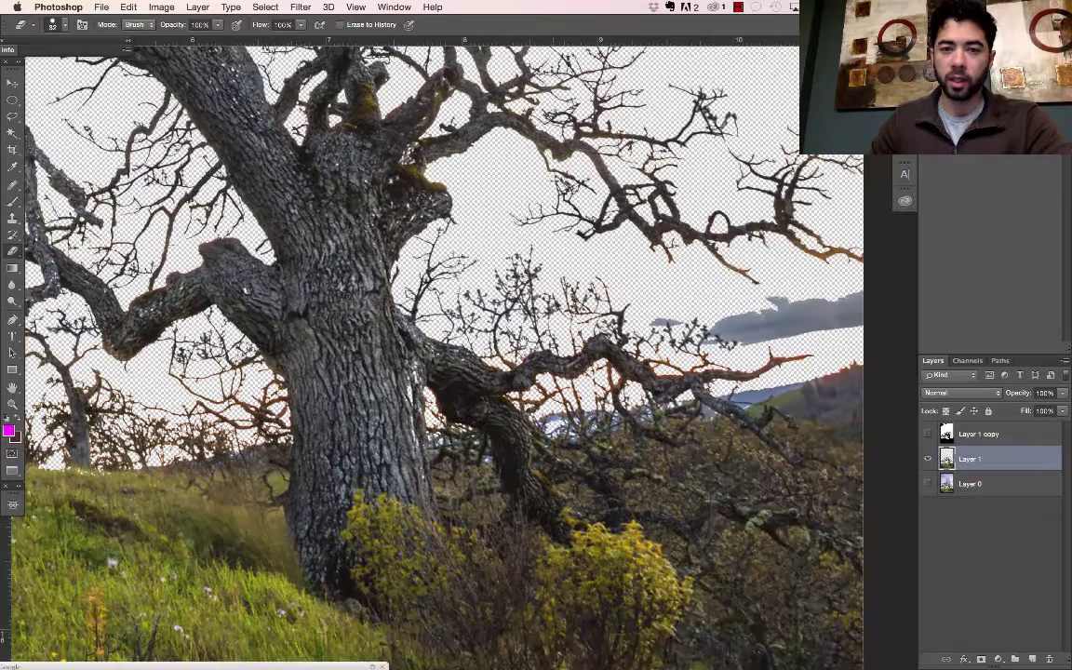
{"action": "scroll", "coordinate": [373, 354], "scroll_direction": "up", "scroll_amount": 4}
{"action": "scroll", "coordinate": [372, 354], "scroll_direction": "right", "scroll_amount": 2}
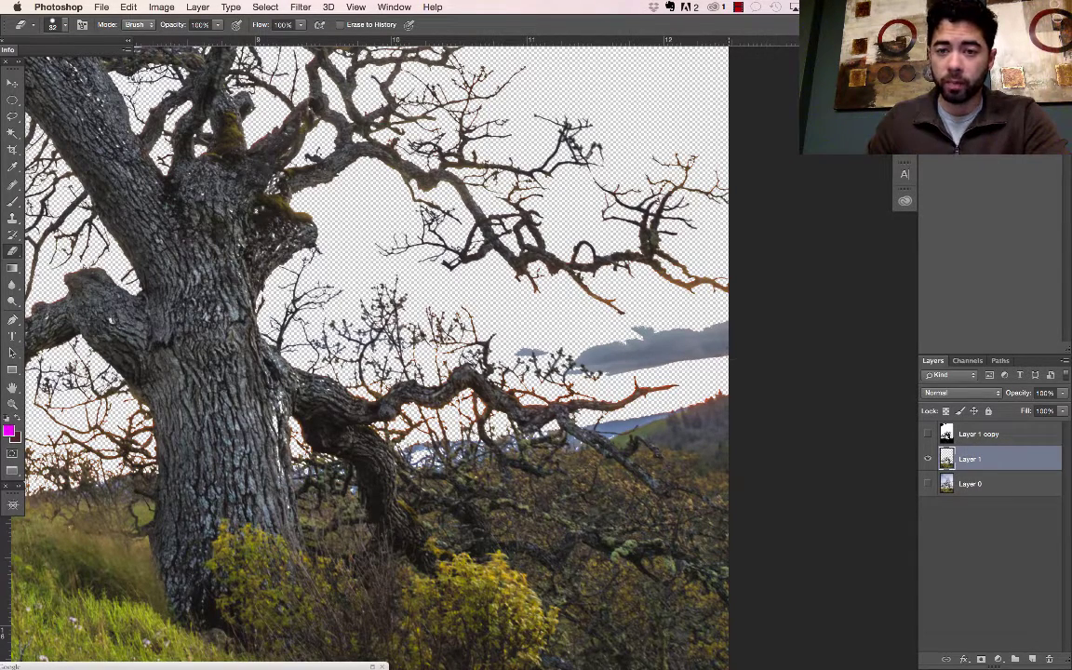
{"action": "mouse_move", "coordinate": [647, 318]}
{"action": "left_mouse_down"}
{"action": "mouse_move", "coordinate": [615, 319]}
{"action": "mouse_move", "coordinate": [637, 301]}
{"action": "mouse_move", "coordinate": [689, 327]}
{"action": "mouse_move", "coordinate": [629, 337]}
{"action": "left_mouse_up"}
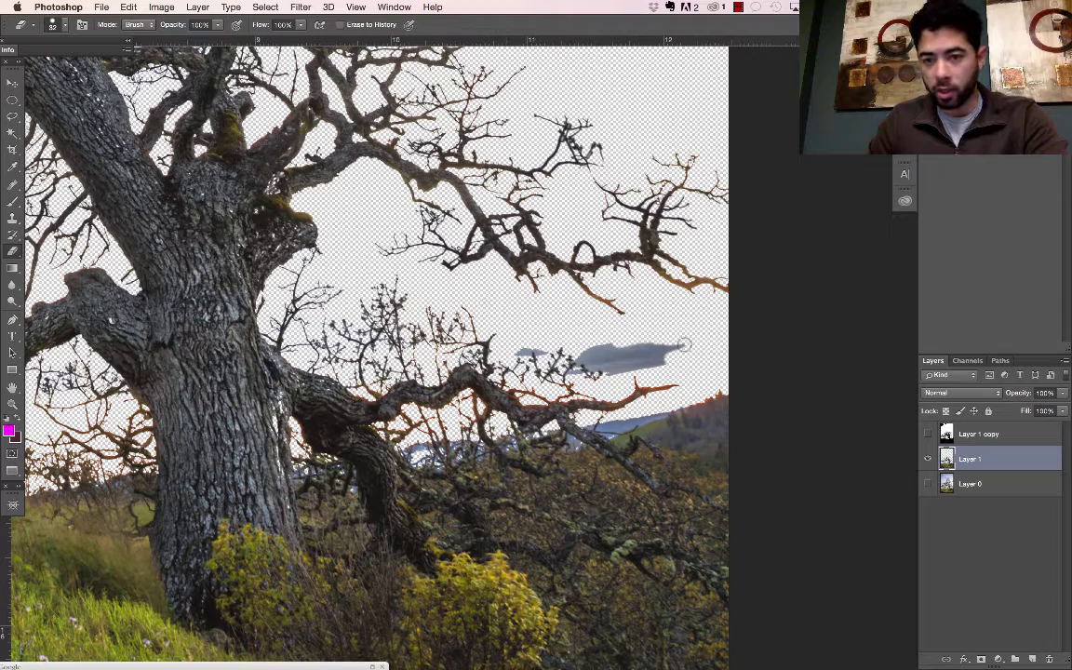
{"action": "mouse_move", "coordinate": [684, 344]}
{"action": "left_mouse_down"}
{"action": "mouse_move", "coordinate": [652, 358]}
{"action": "mouse_move", "coordinate": [654, 345]}
{"action": "mouse_move", "coordinate": [612, 344]}
{"action": "mouse_move", "coordinate": [595, 351]}
{"action": "mouse_move", "coordinate": [660, 359]}
{"action": "mouse_move", "coordinate": [583, 356]}
{"action": "mouse_move", "coordinate": [610, 370]}
{"action": "mouse_move", "coordinate": [588, 377]}
{"action": "mouse_move", "coordinate": [540, 336]}
{"action": "mouse_move", "coordinate": [544, 351]}
{"action": "mouse_move", "coordinate": [520, 349]}
{"action": "mouse_move", "coordinate": [563, 318]}
{"action": "mouse_move", "coordinate": [583, 372]}
{"action": "mouse_move", "coordinate": [596, 336]}
{"action": "mouse_move", "coordinate": [567, 327]}
{"action": "left_mouse_up"}
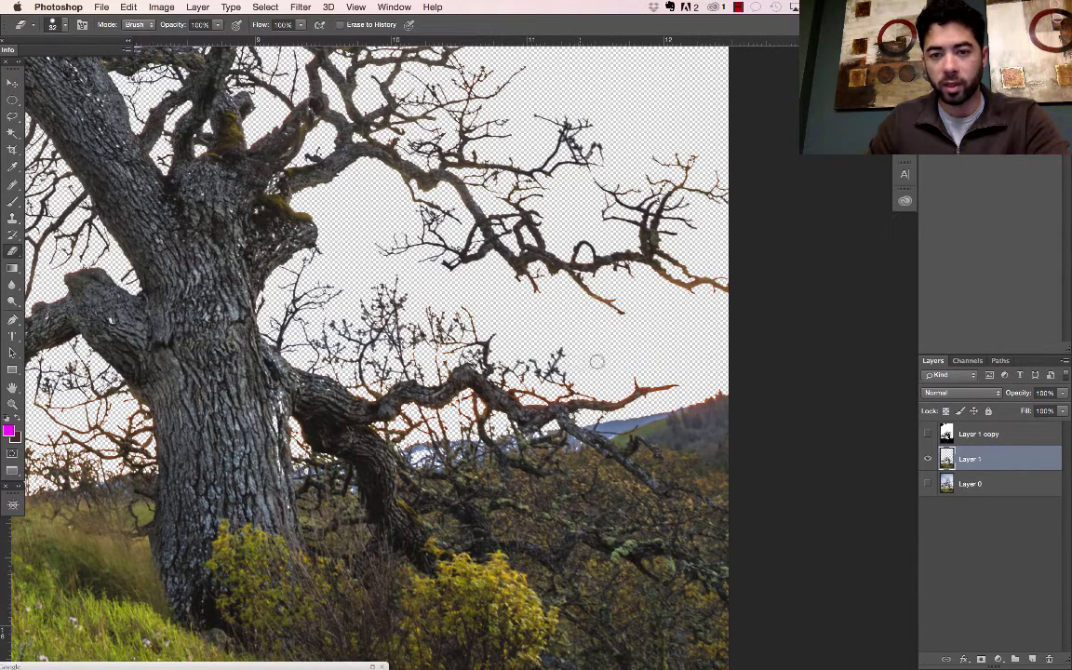
{"action": "scroll", "coordinate": [556, 271], "scroll_direction": "up", "scroll_amount": 5}
{"action": "scroll", "coordinate": [555, 271], "scroll_direction": "left", "scroll_amount": 5}
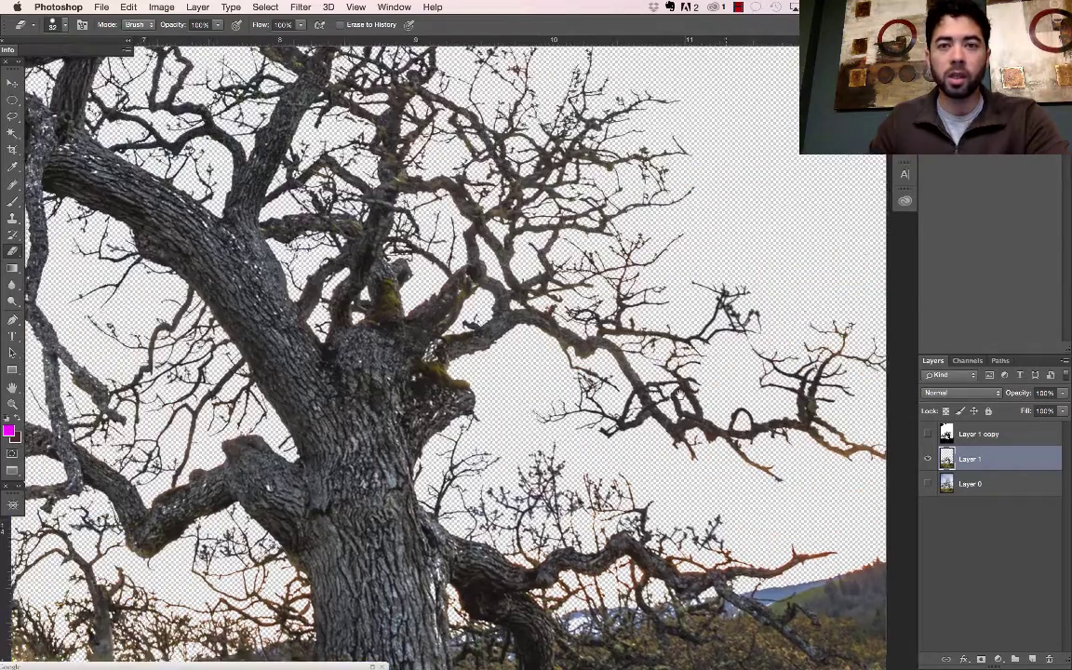
{"action": "left_click_drag", "start_coordinate": [483, 308], "coordinate": [547, 341]}
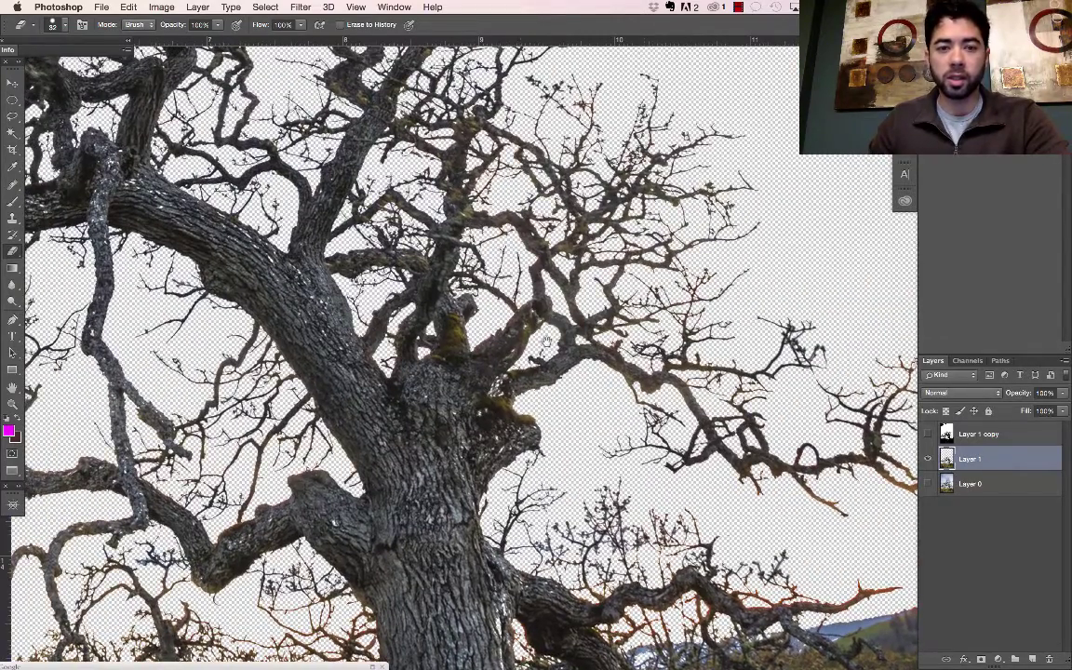
{"action": "scroll", "coordinate": [535, 279], "scroll_direction": "down", "scroll_amount": 10}
{"action": "scroll", "coordinate": [556, 229], "scroll_direction": "left", "scroll_amount": 4}
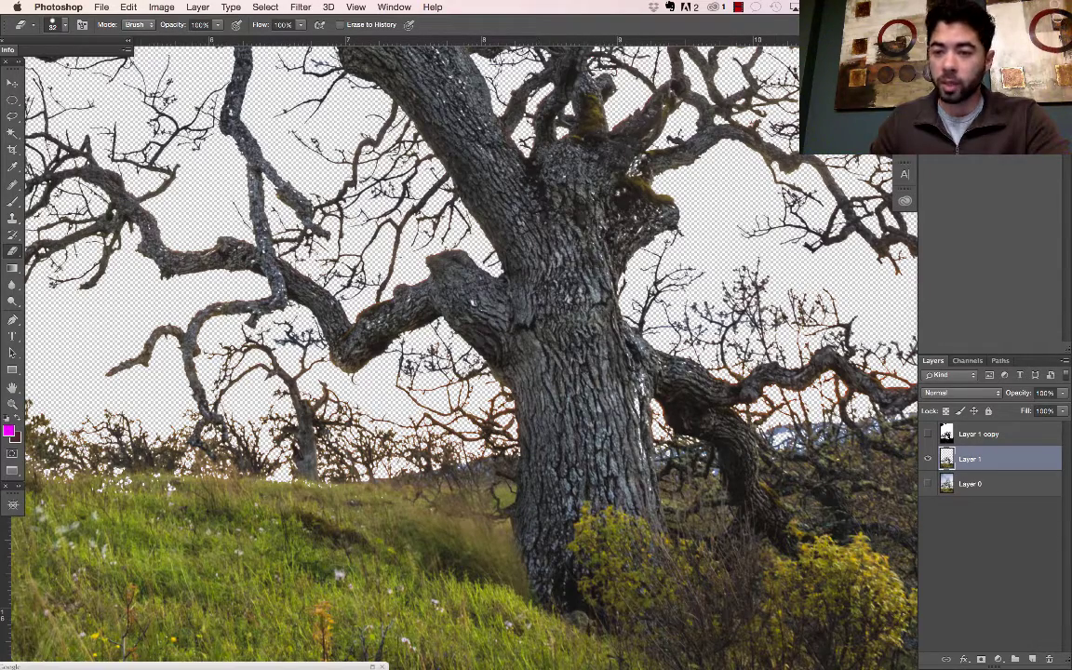
- Show Layer 0 and give it an all-black hide-all layer mask
{"action": "left_click", "coordinate": [927, 484]}
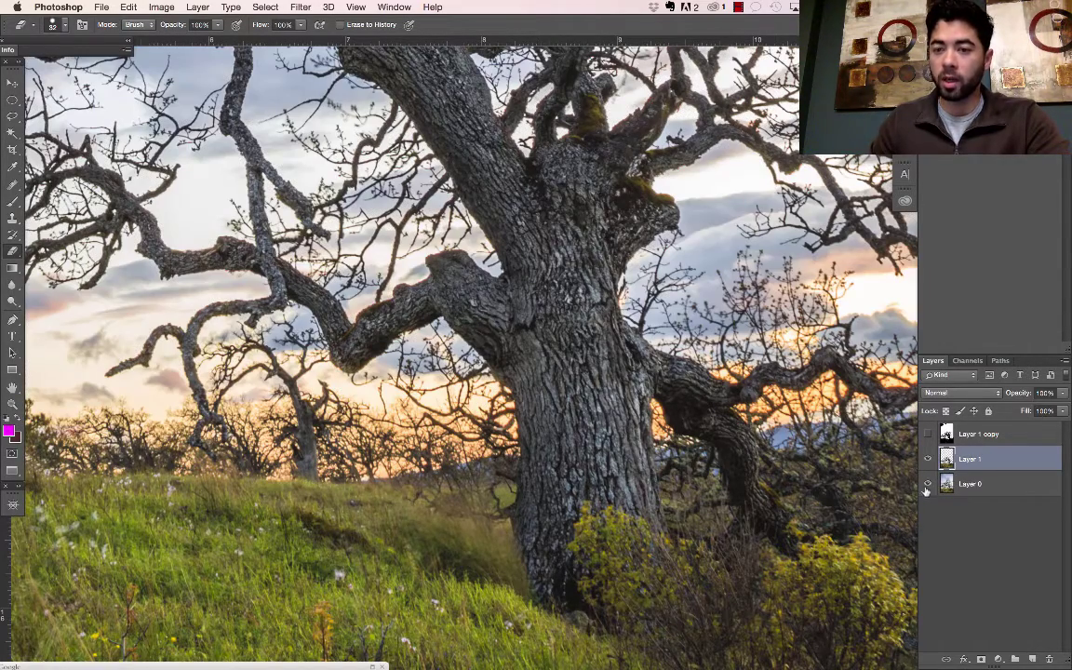
{"action": "left_click", "coordinate": [1024, 485]}
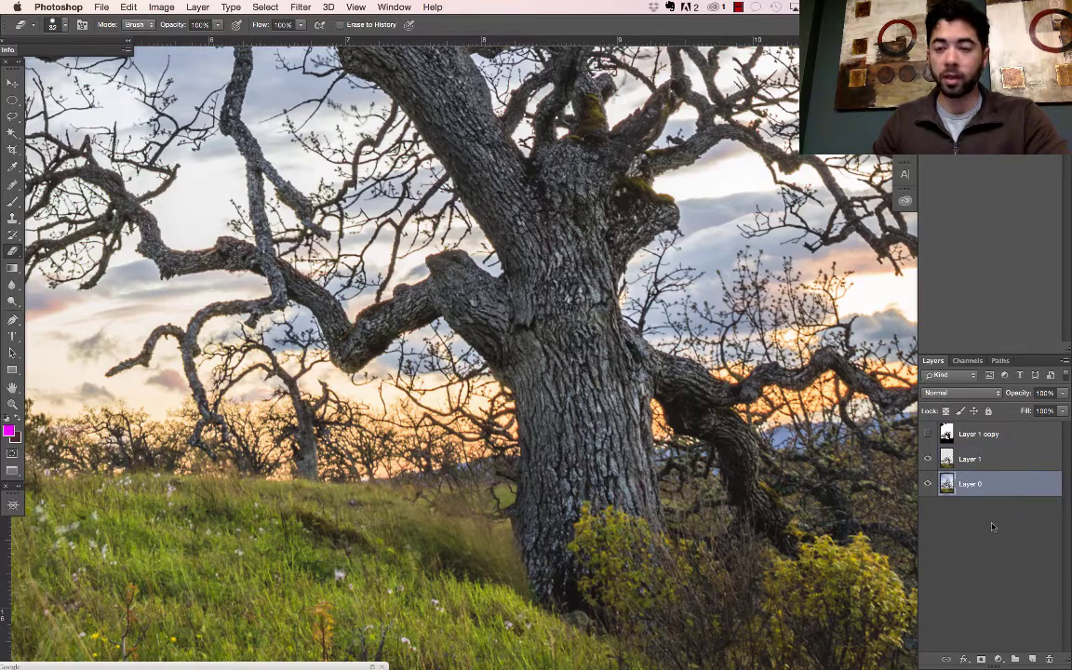
{"action": "left_click", "coordinate": [982, 660]}
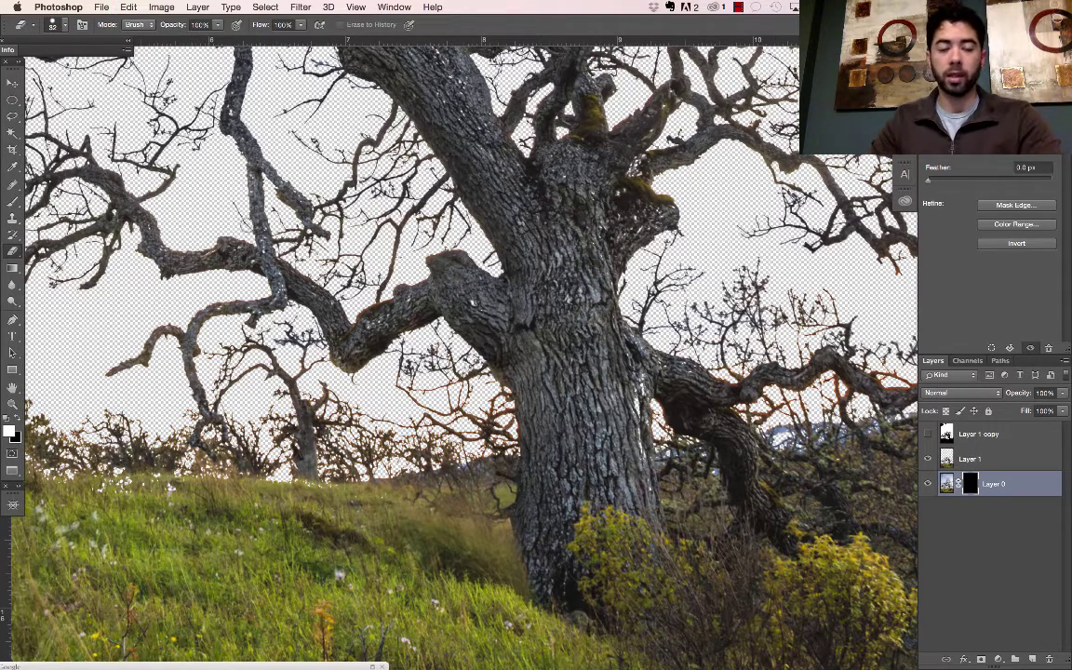
- Select the Brush, shrink it to about 27 pixels, and fit the image on screen
{"action": "key", "text": "b"}
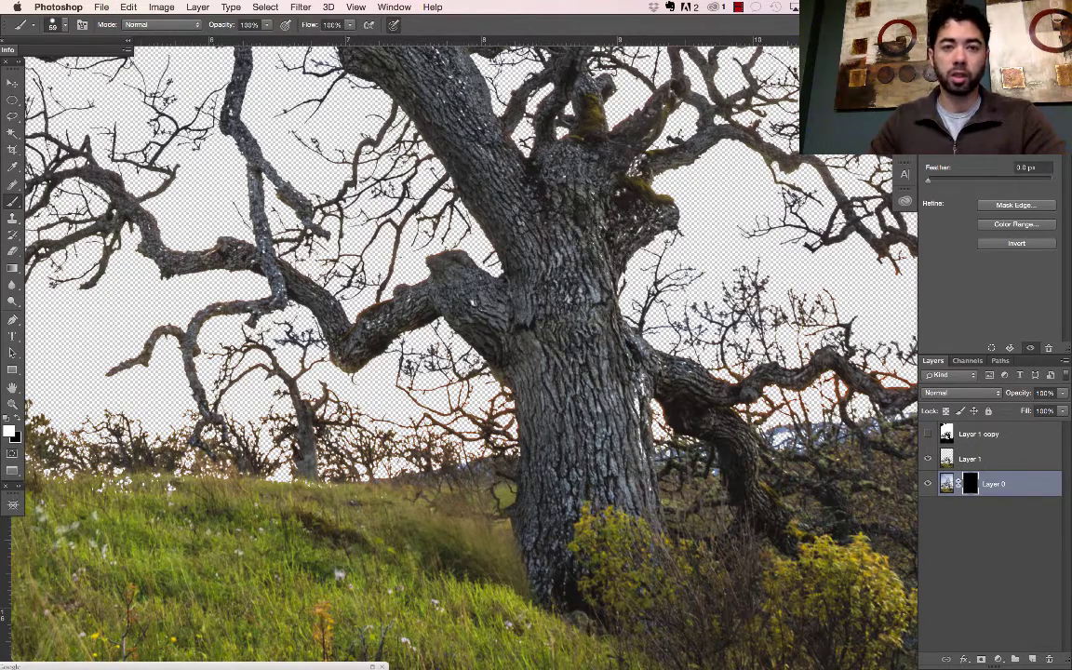
{"action": "mouse_move", "coordinate": [498, 233]}
{"action": "left_mouse_down"}
{"action": "mouse_move", "coordinate": [559, 233]}
{"action": "mouse_move", "coordinate": [498, 232]}
{"action": "left_mouse_up"}
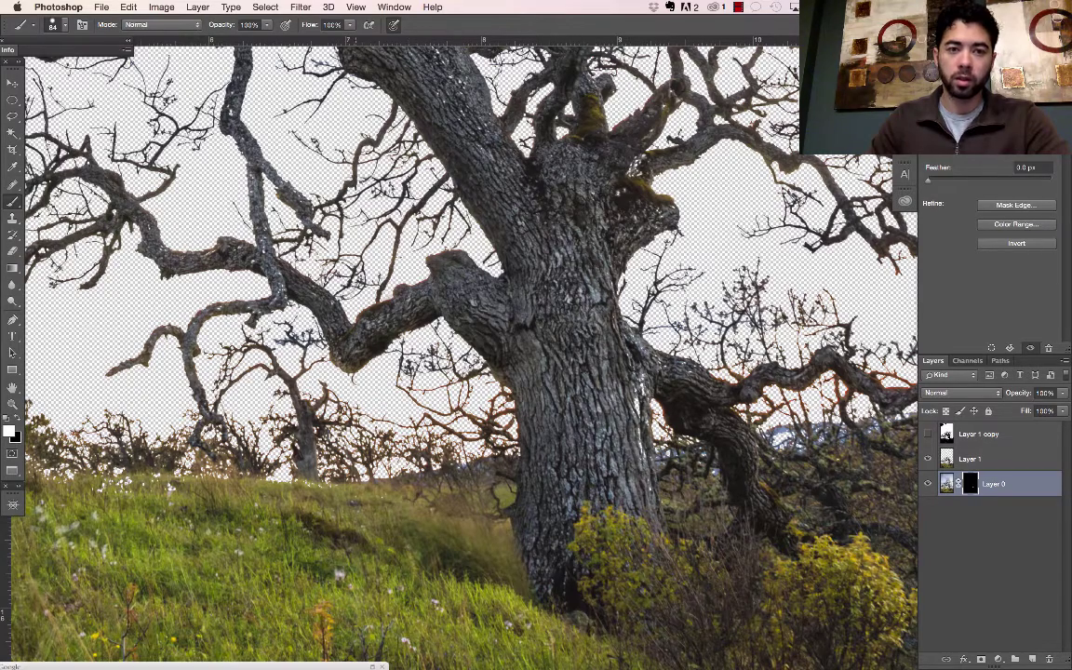
{"action": "left_click_drag", "start_coordinate": [323, 279], "coordinate": [291, 257]}
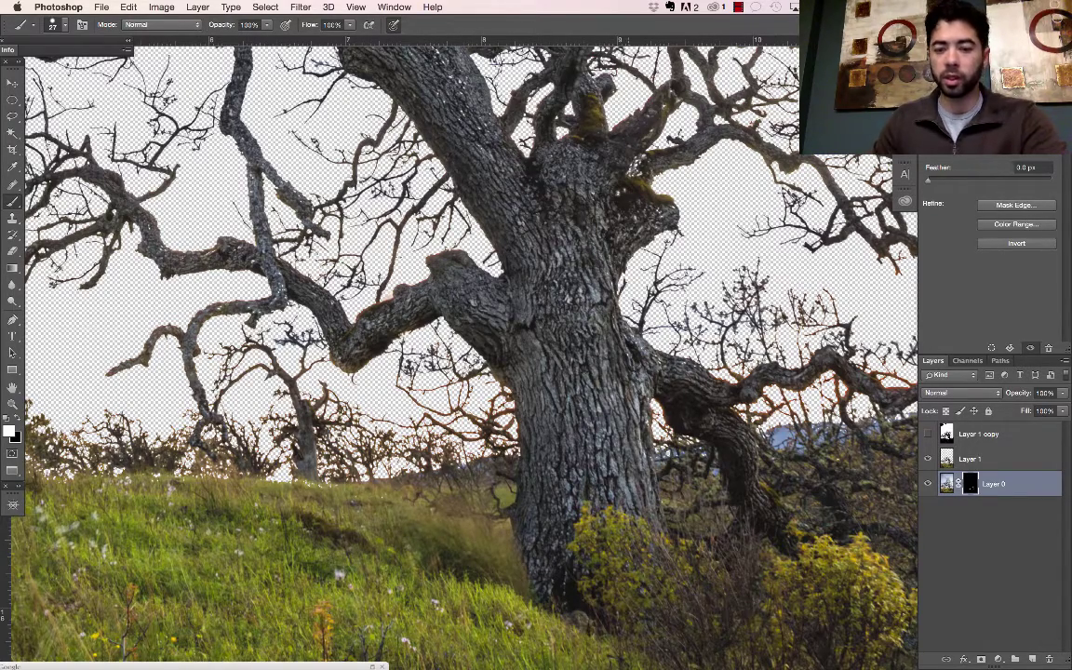
{"action": "key", "text": "super+0"}
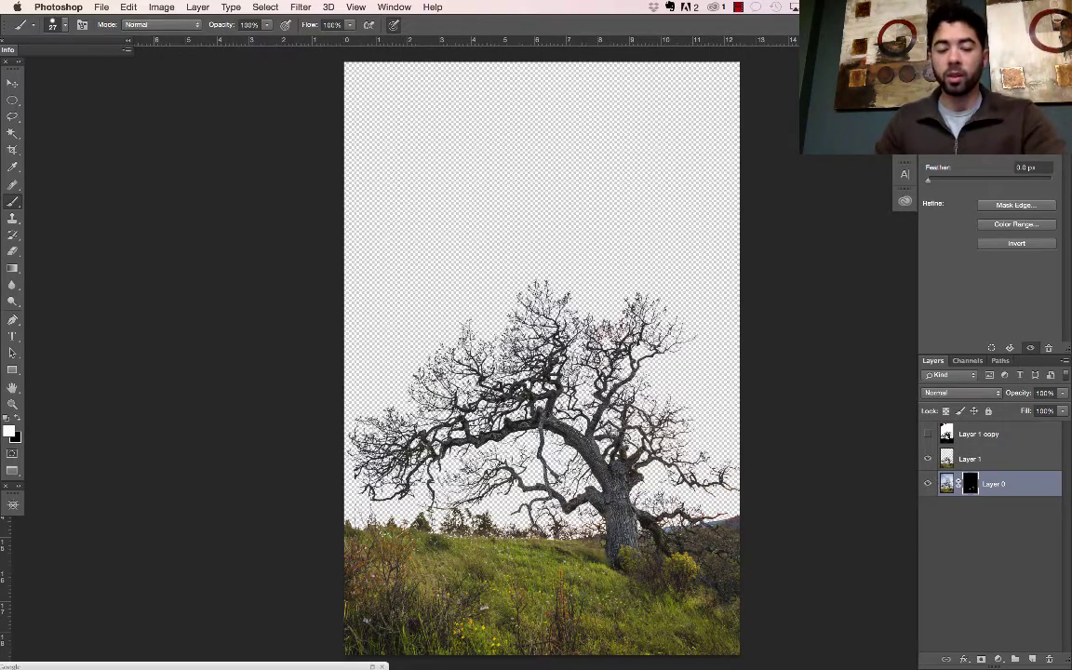
- Zoom in on the branches and add a new empty Layer 2 beneath Layer 0
{"action": "key", "text": "z"}
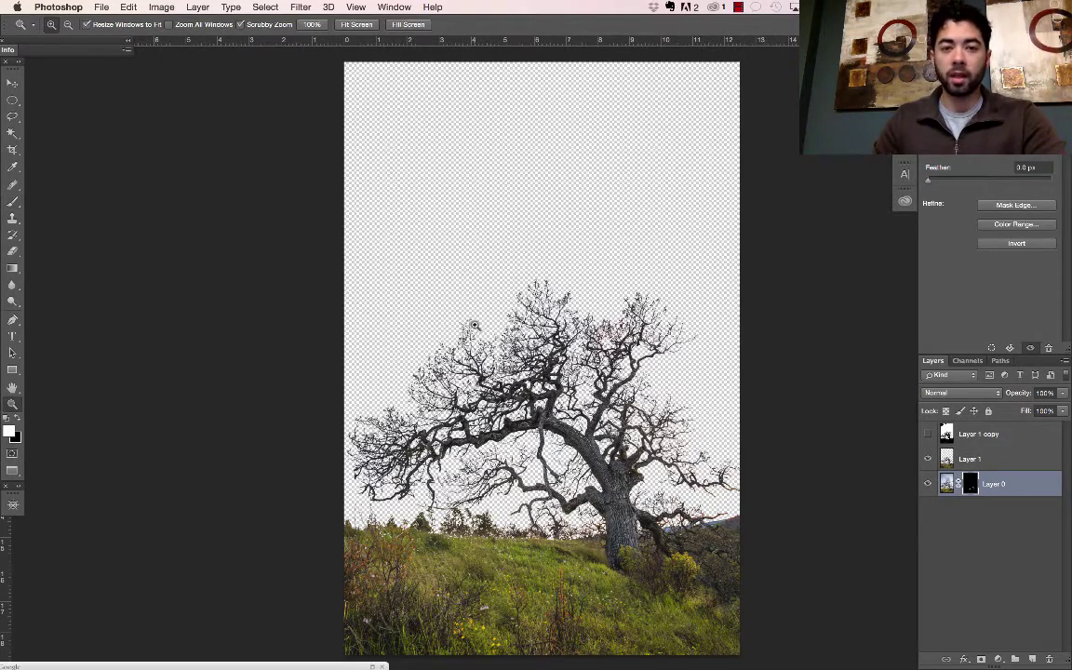
{"action": "left_click_drag", "start_coordinate": [419, 296], "coordinate": [512, 151]}
{"action": "left_click_drag", "start_coordinate": [456, 344], "coordinate": [471, 357]}
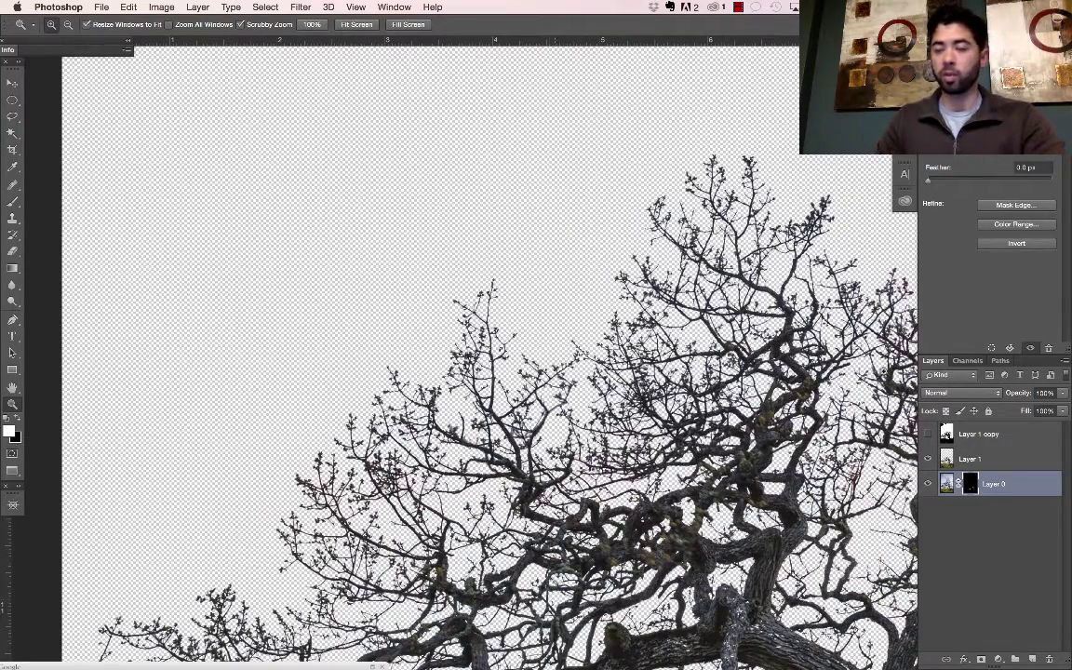
{"action": "left_click", "coordinate": [1032, 658]}
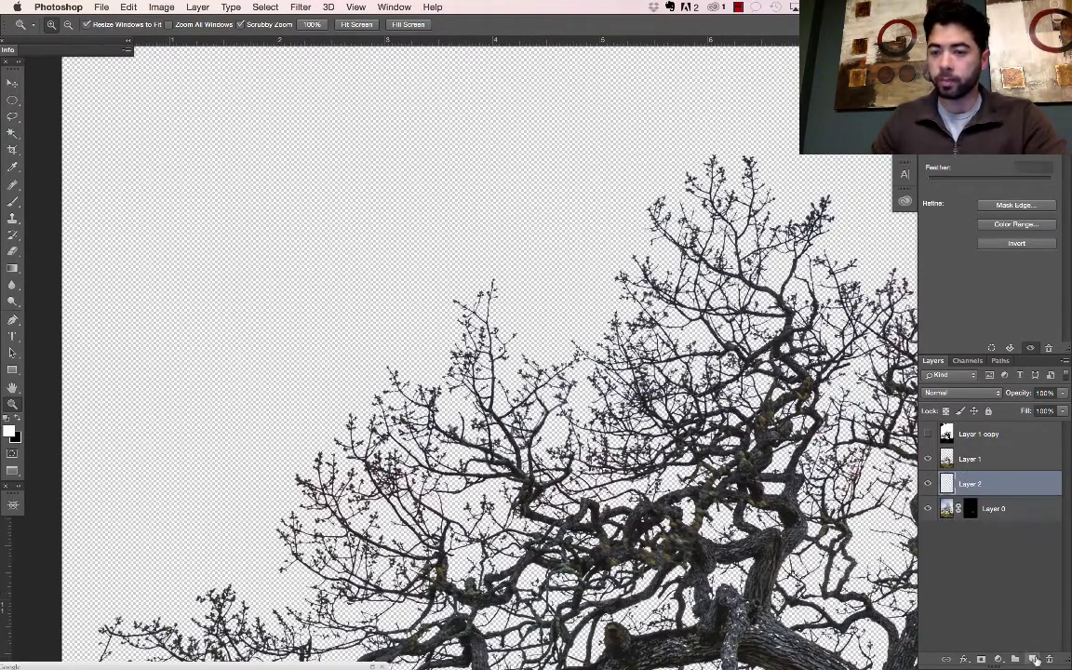
{"action": "left_click_drag", "start_coordinate": [1032, 489], "coordinate": [1030, 520]}
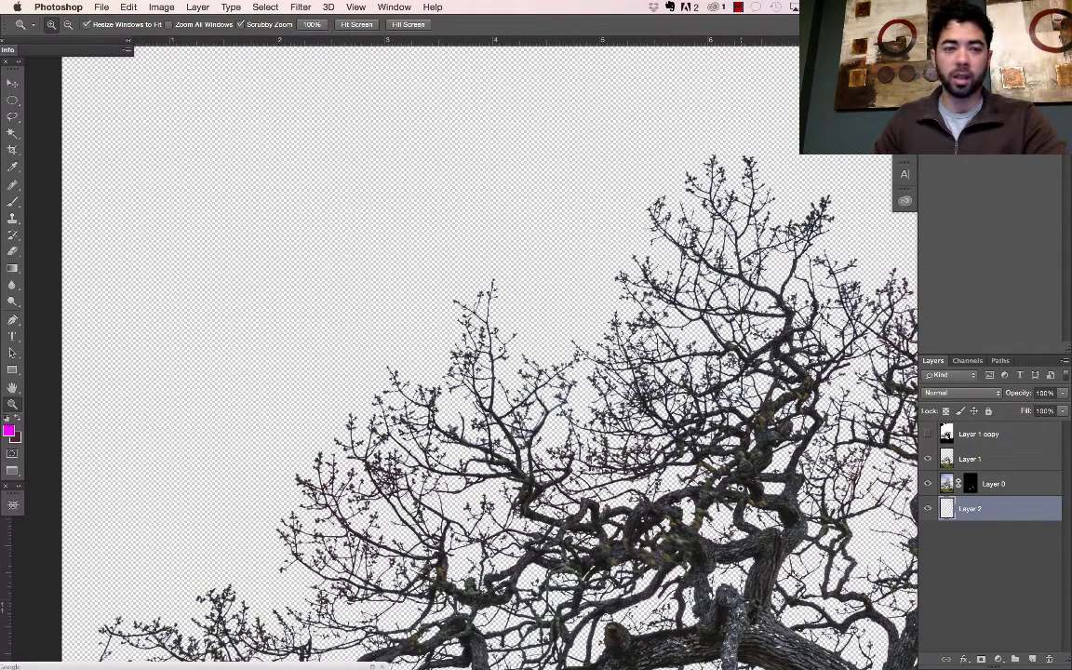
- Fill Layer 2 with solid black using the default black and white colours
{"action": "key", "text": "d"}
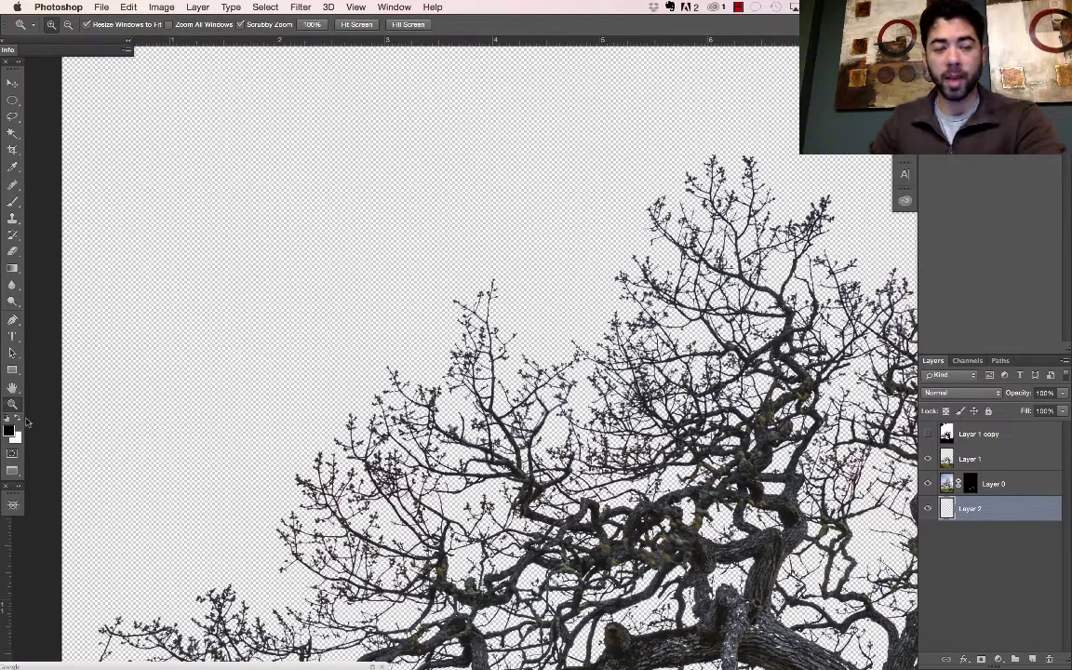
{"action": "key", "text": "alt"}
{"action": "key", "text": "alt+BackSpace"}
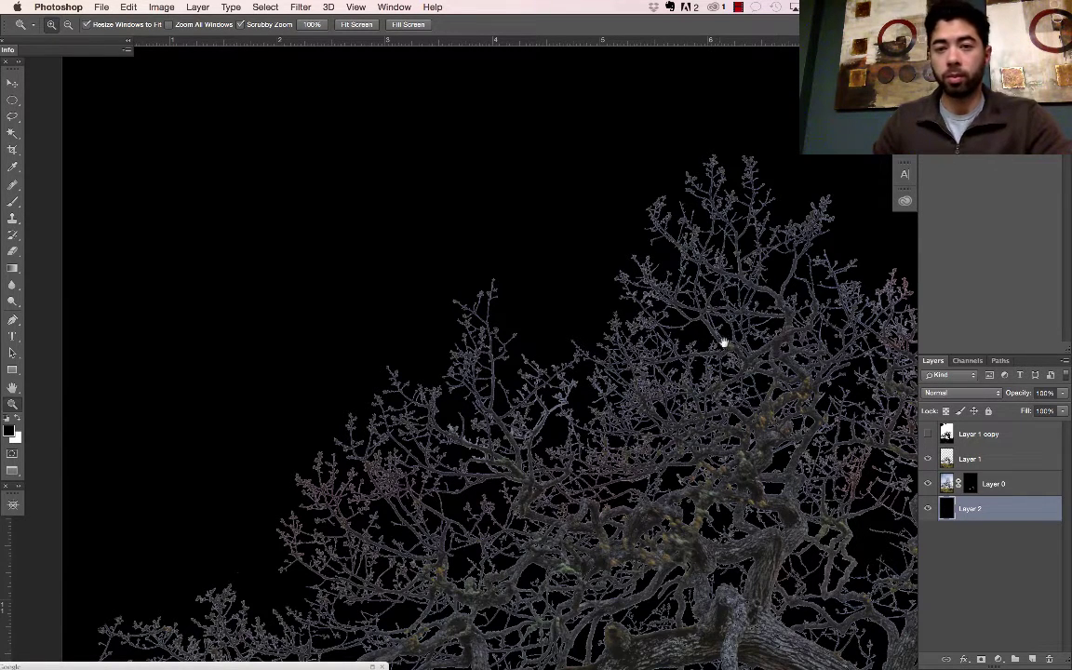
{"action": "left_click_drag", "start_coordinate": [725, 364], "coordinate": [468, 250]}
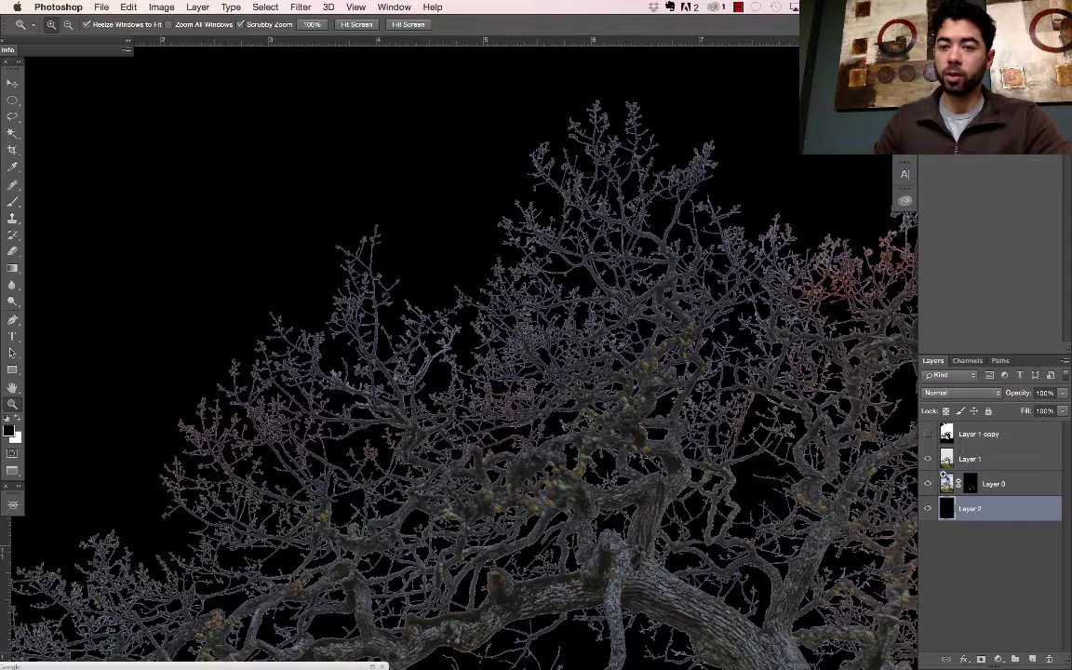
- Load Layer 1's tree pixels as a selection and try Feather, then deselect and fit the image on screen
{"action": "left_click", "coordinate": [1006, 466]}
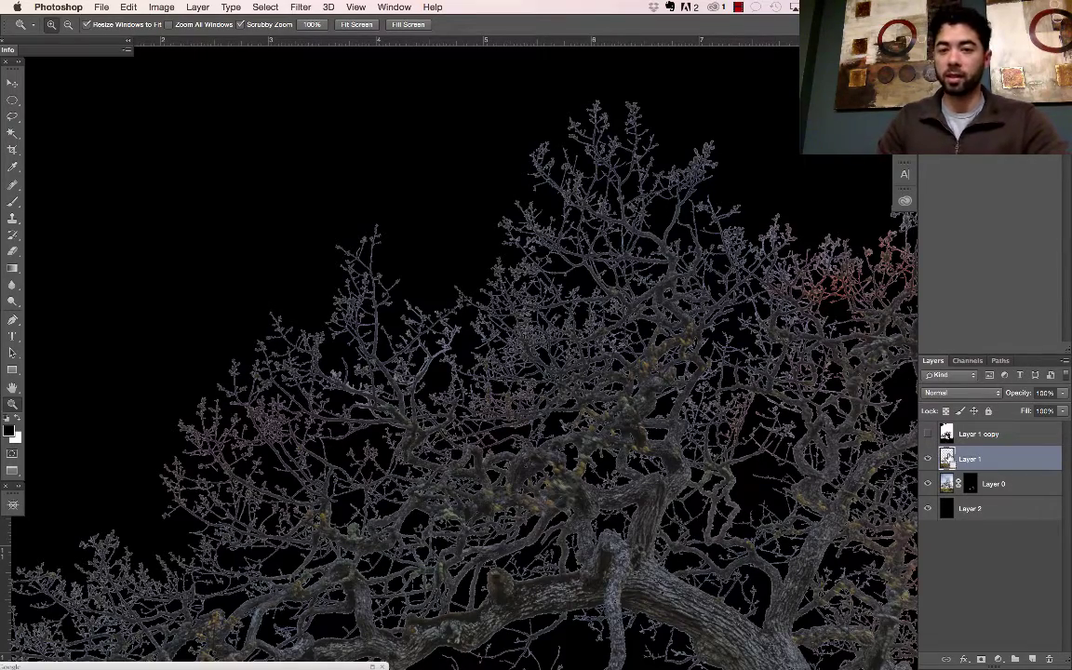
{"action": "left_click", "coordinate": [946, 461], "text": "ctrl"}
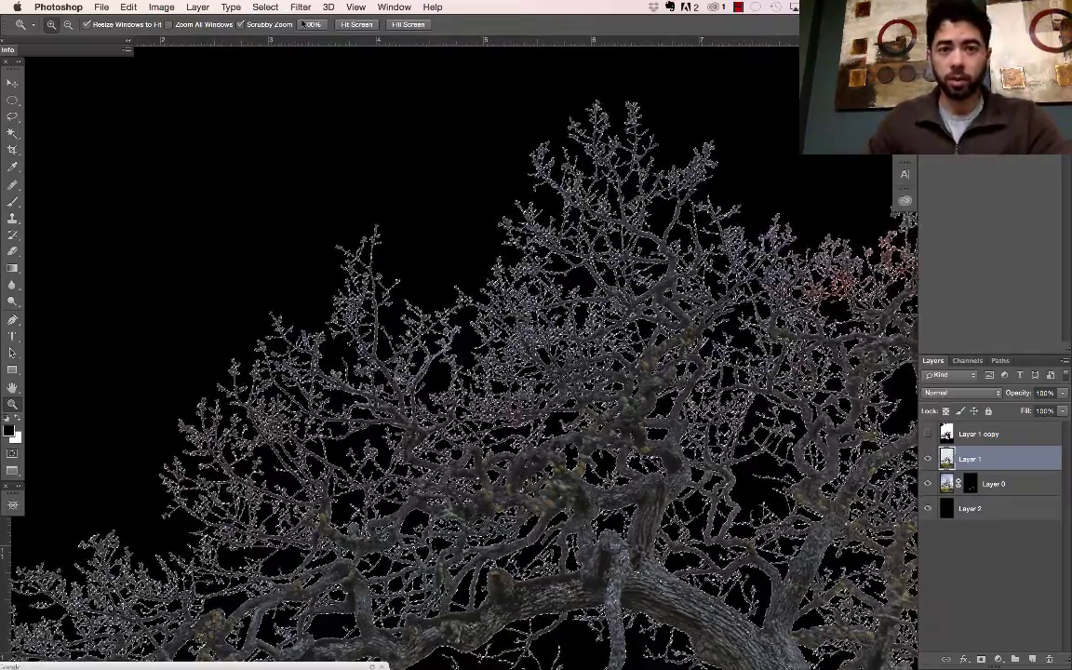
{"action": "left_click", "coordinate": [262, 7]}
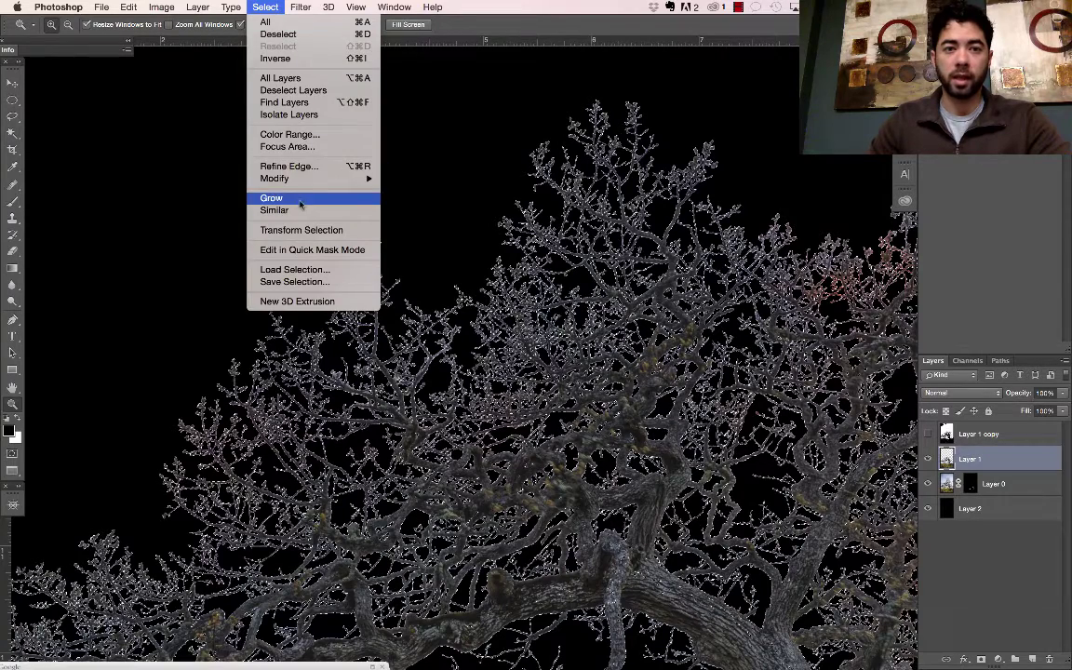
{"action": "mouse_move", "coordinate": [316, 178]}
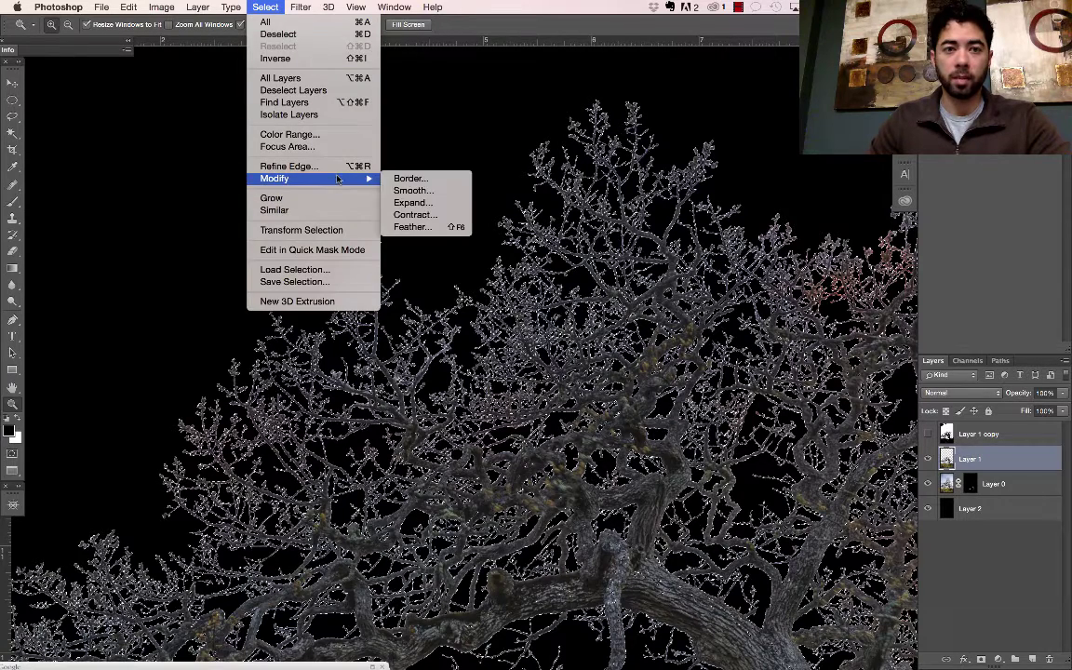
{"action": "left_click", "coordinate": [458, 228]}
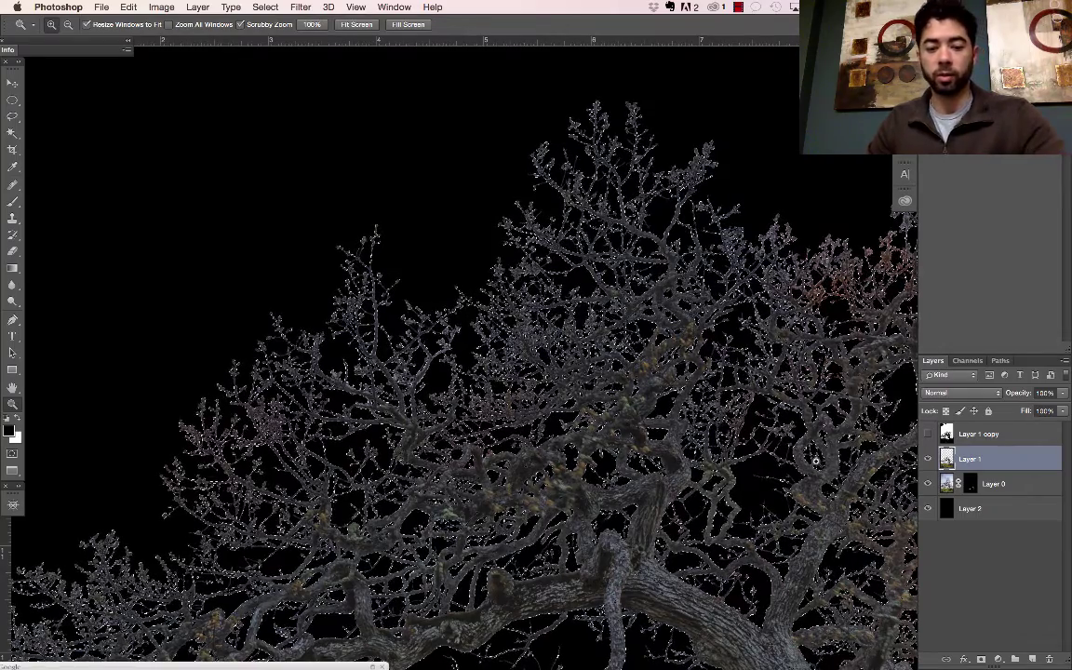
{"action": "key", "text": "super+d"}
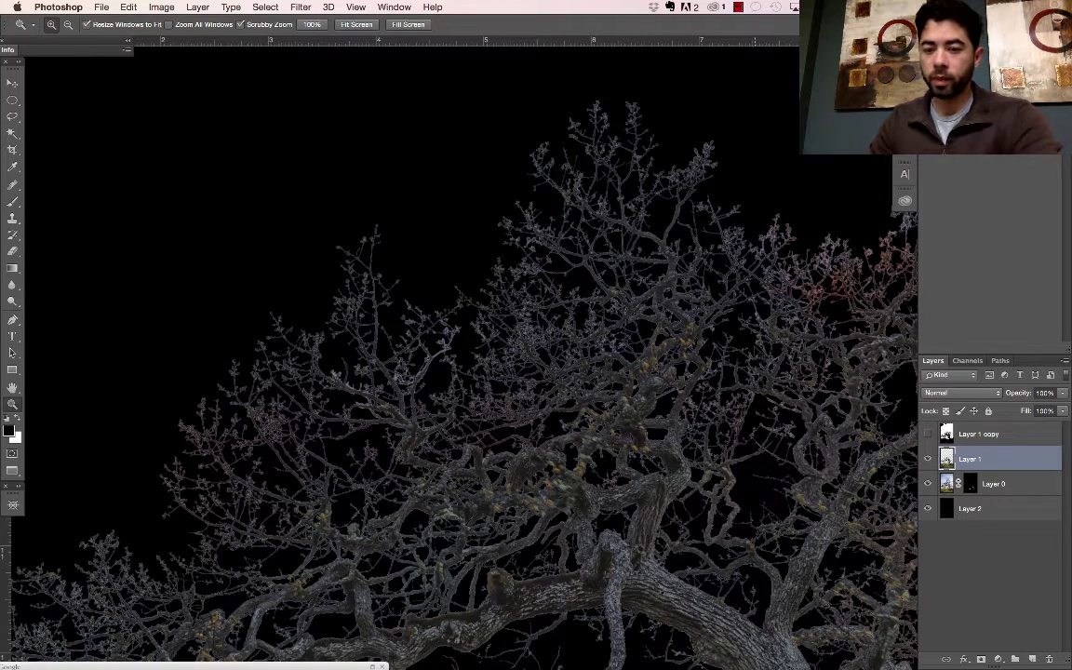
{"action": "key", "text": "super+0"}
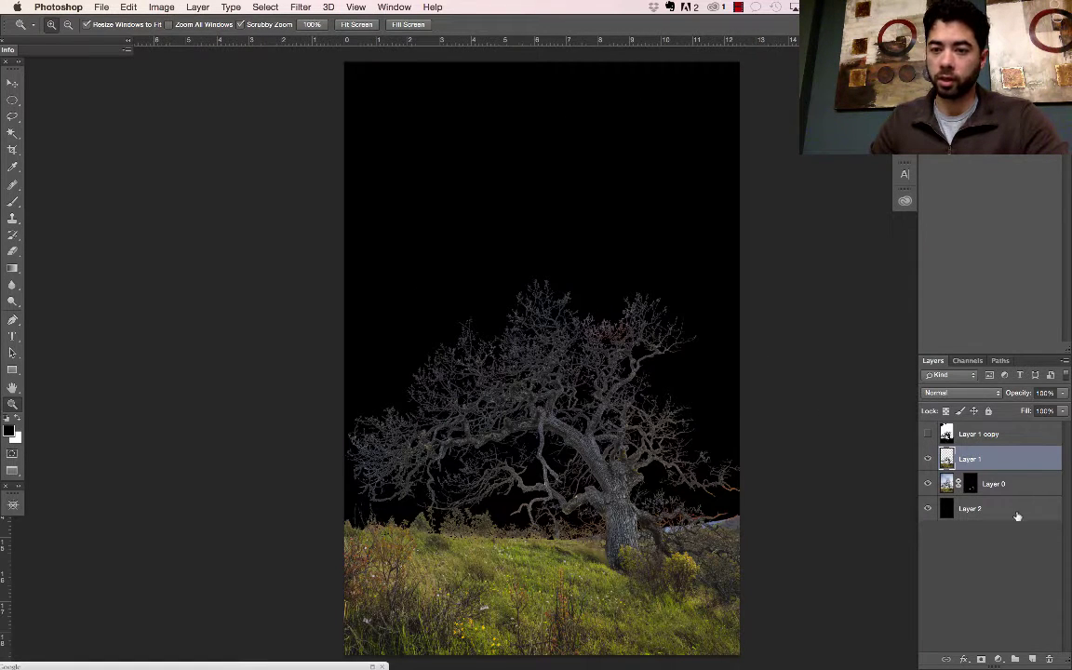
- Delete Layer 2 and Layer 1 copy, then merge Layer 1 into Layer 0, applying its mask
{"action": "left_click_drag", "start_coordinate": [1031, 502], "coordinate": [1051, 655]}
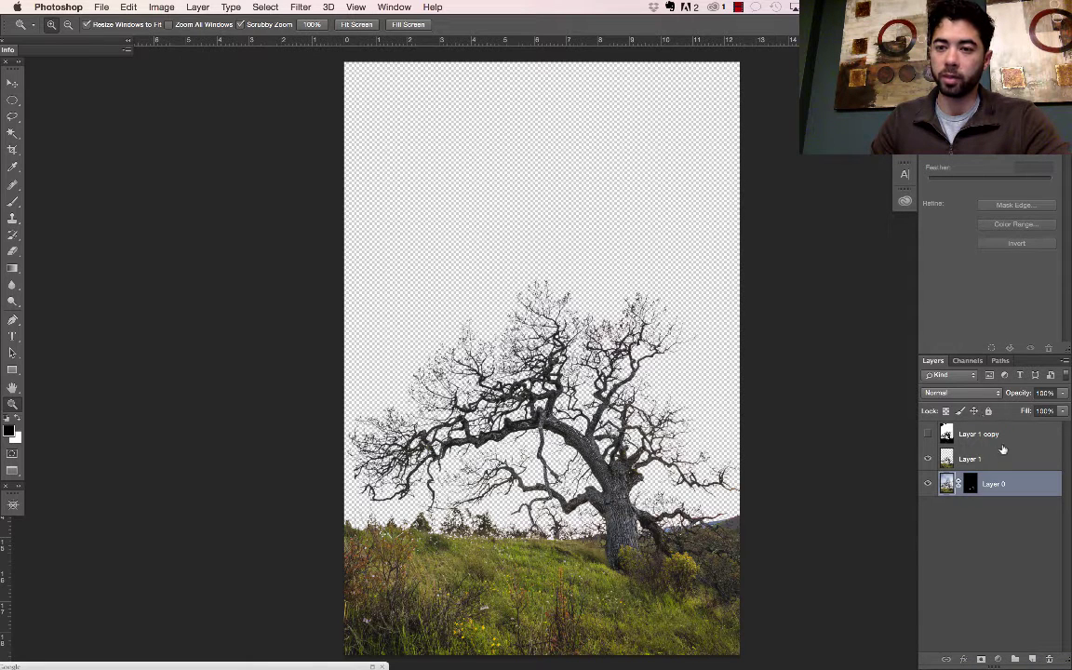
{"action": "left_click", "coordinate": [1013, 436]}
{"action": "left_click_drag", "start_coordinate": [1013, 437], "coordinate": [1049, 657]}
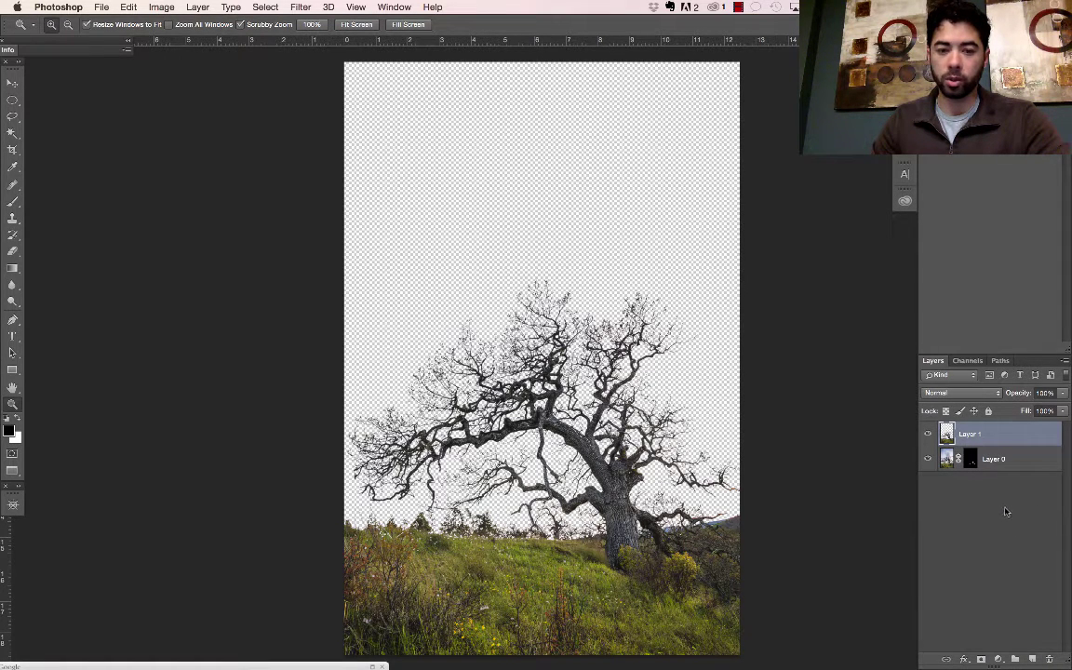
{"action": "key", "text": "super+e"}
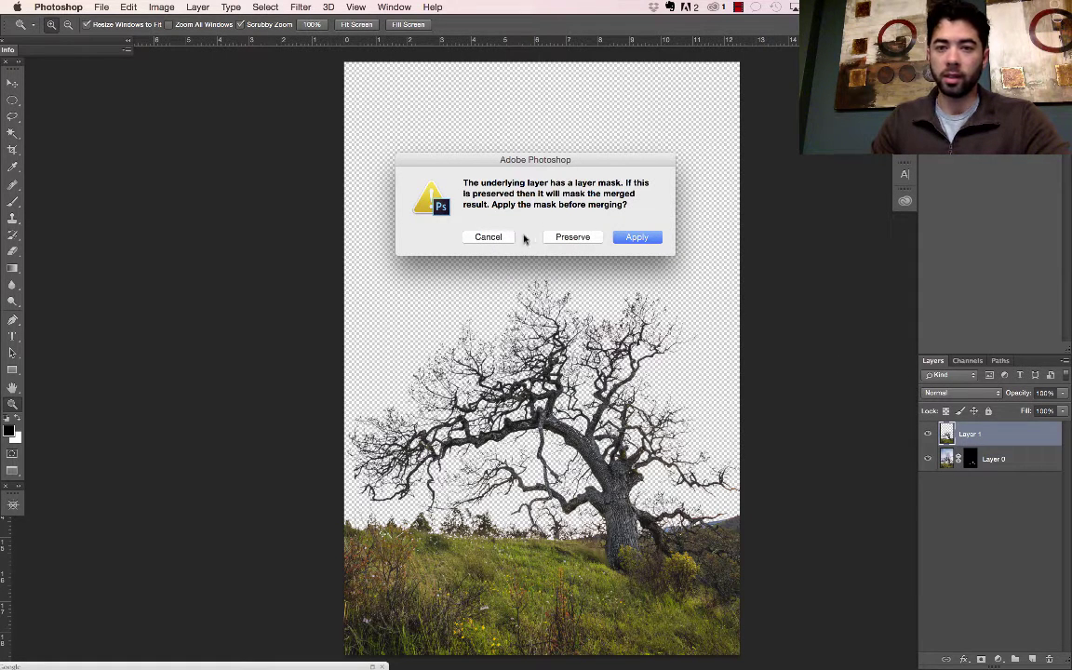
{"action": "left_click", "coordinate": [639, 239]}
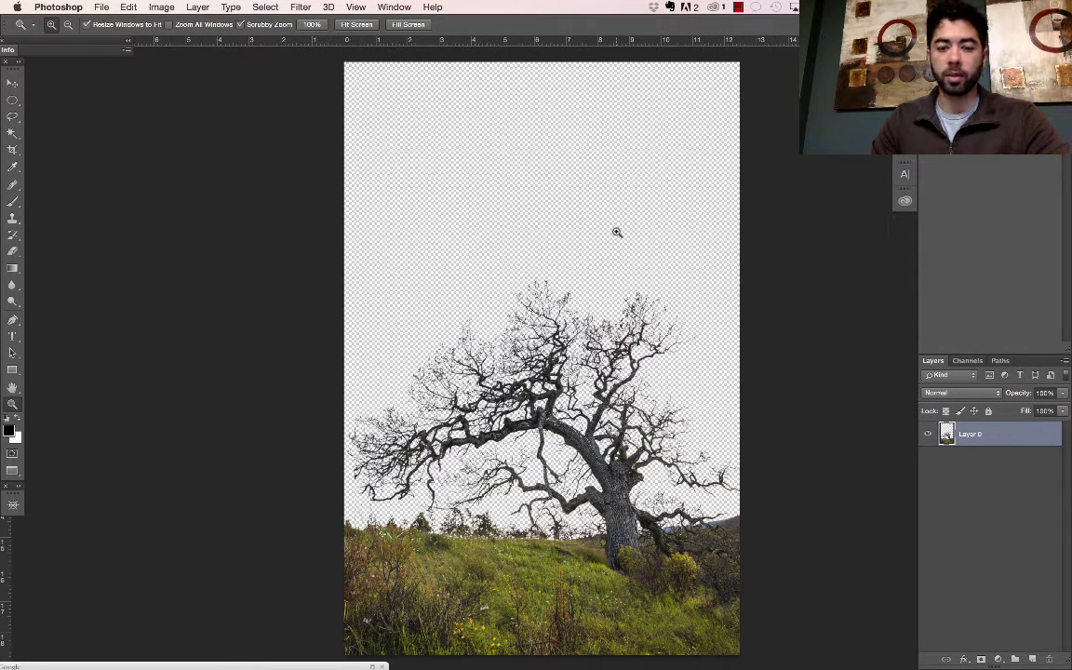
- Drag the Milky Way star-trail photo into the IMG_5829 tree document as Layer 1
{"action": "key", "text": "f"}
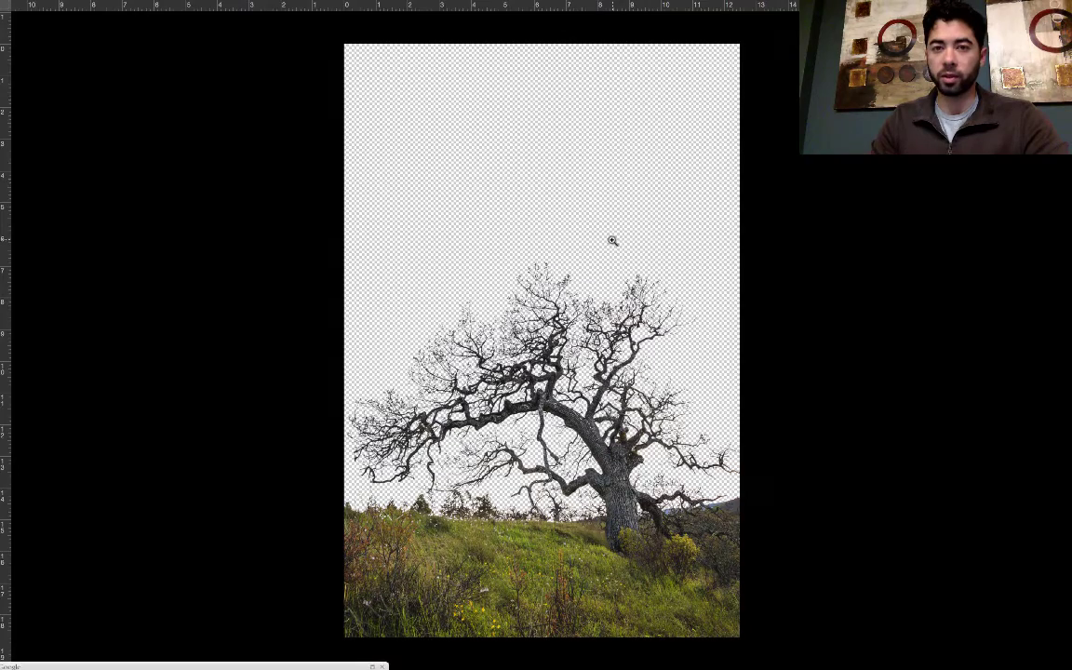
{"action": "key", "text": "f"}
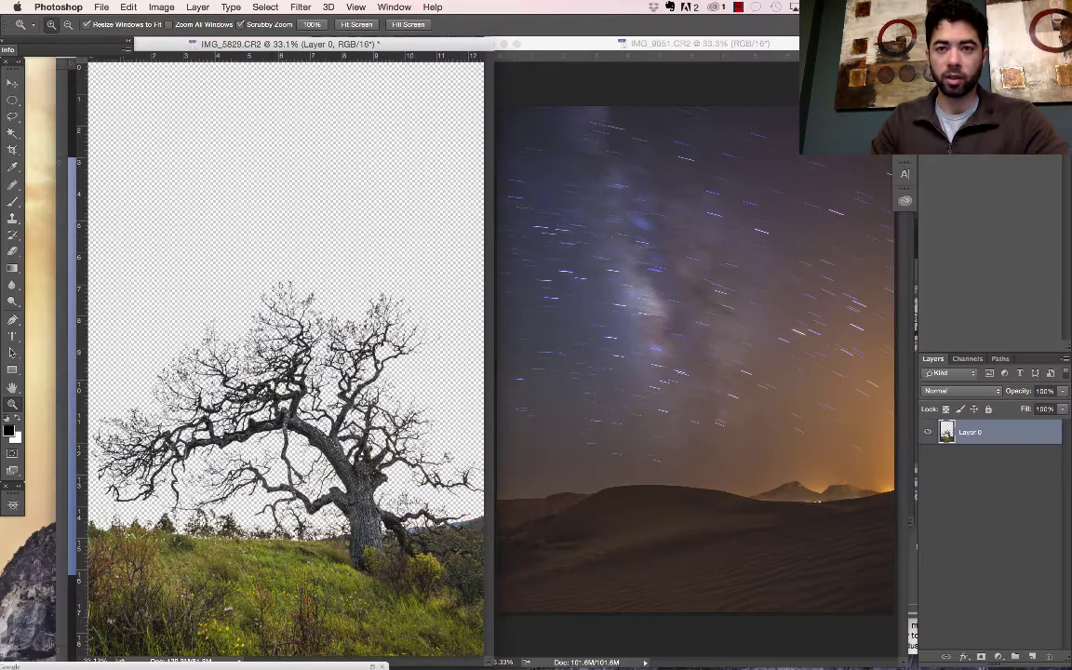
{"action": "left_click", "coordinate": [792, 51]}
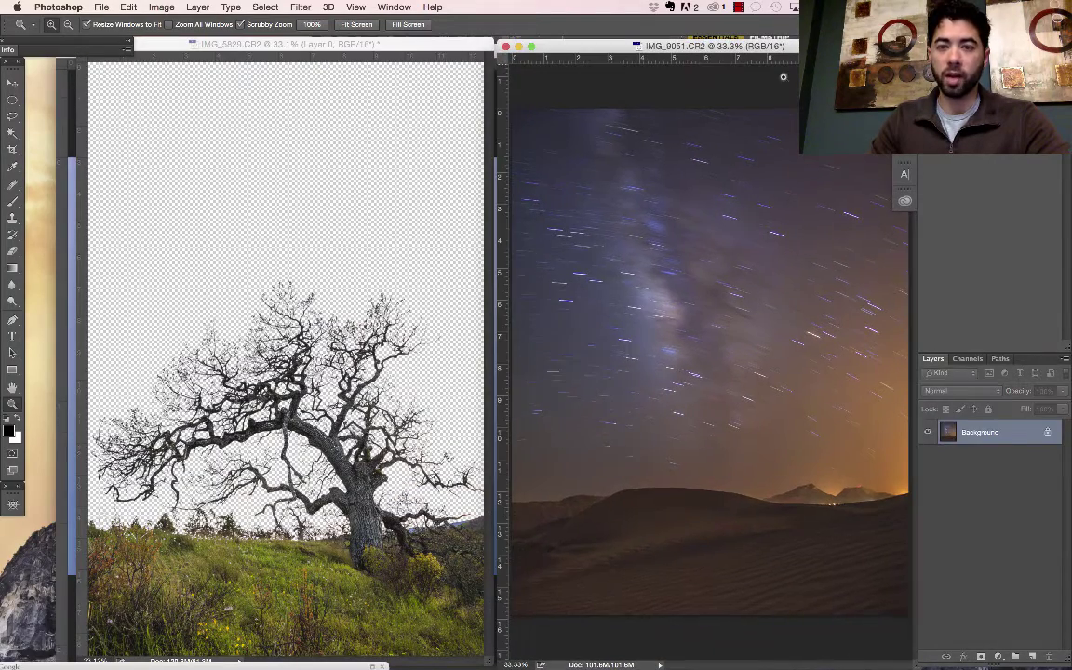
{"action": "key", "text": "v"}
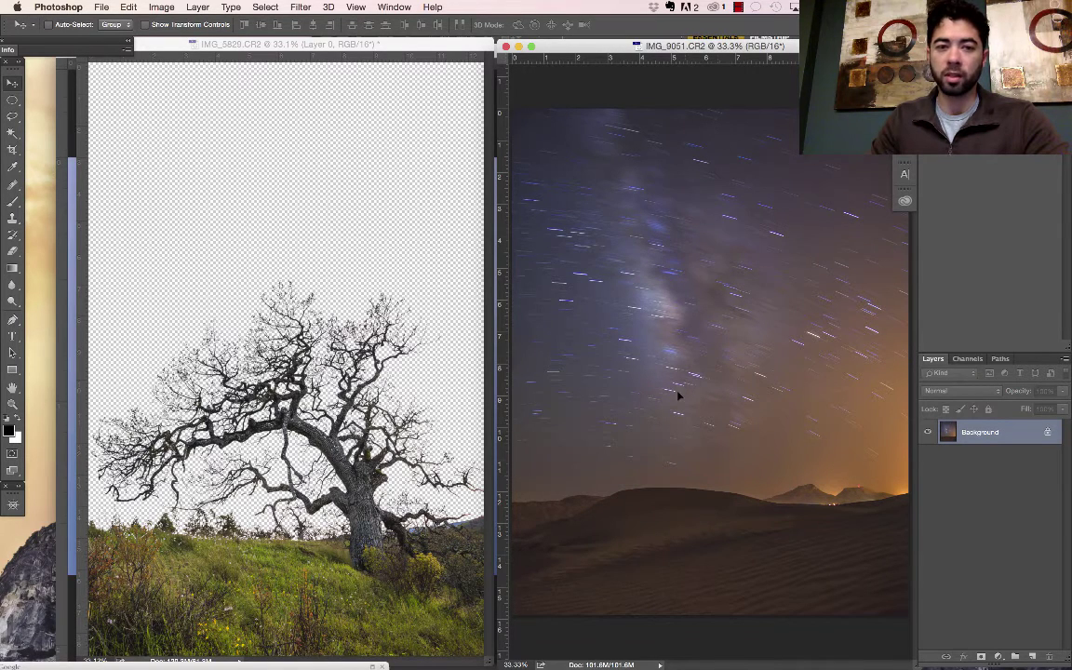
{"action": "left_click_drag", "start_coordinate": [678, 395], "coordinate": [276, 287]}
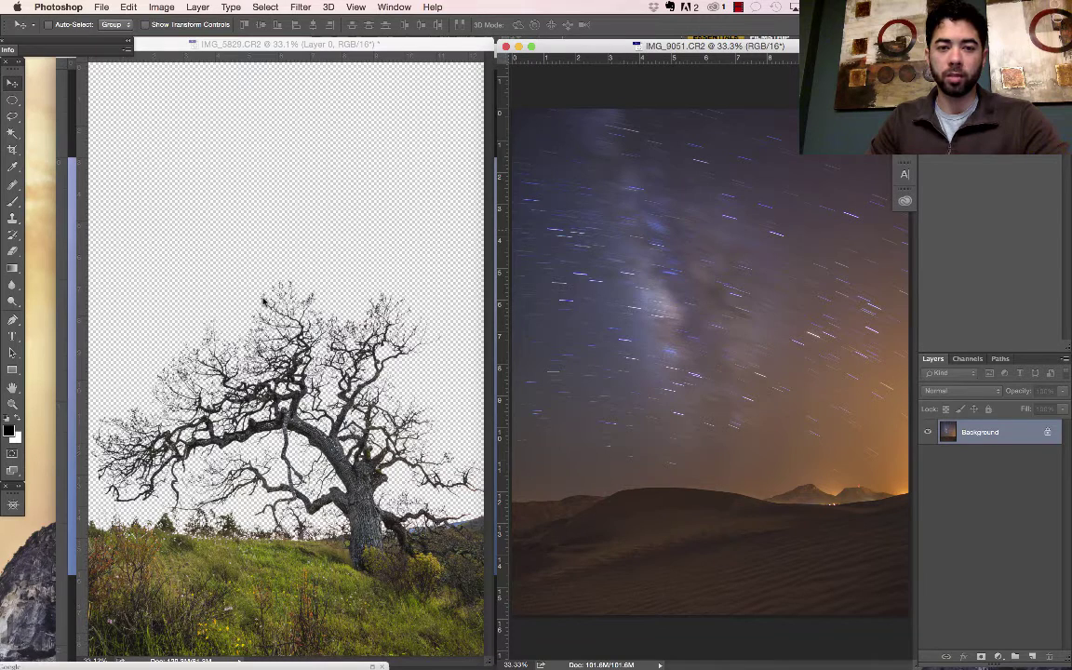
{"action": "left_click_drag", "start_coordinate": [228, 322], "coordinate": [304, 444]}
- Scale the star-trail sky to about 125% and move it down so the dunes sit lower
{"action": "key", "text": "f"}
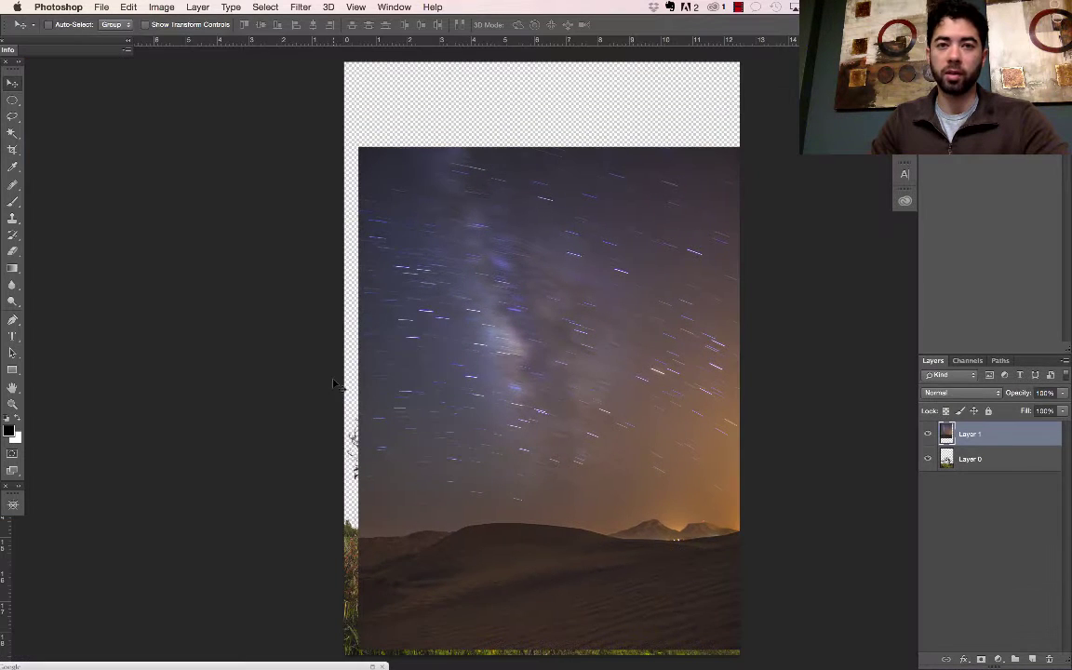
{"action": "key", "text": "super+t"}
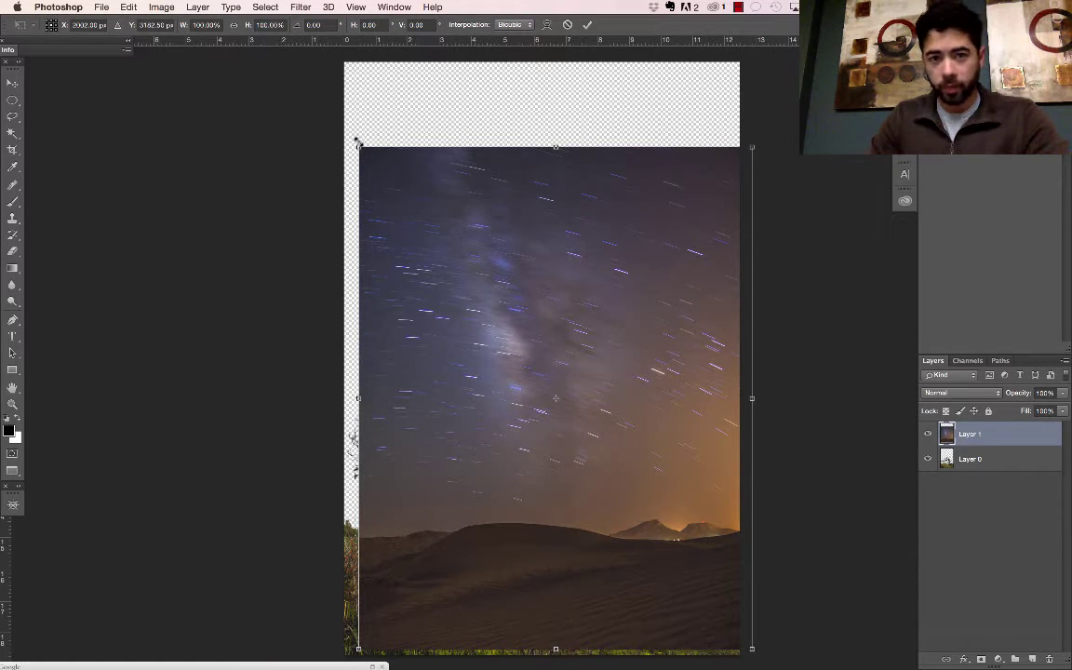
{"action": "left_click_drag", "start_coordinate": [353, 143], "coordinate": [331, 121]}
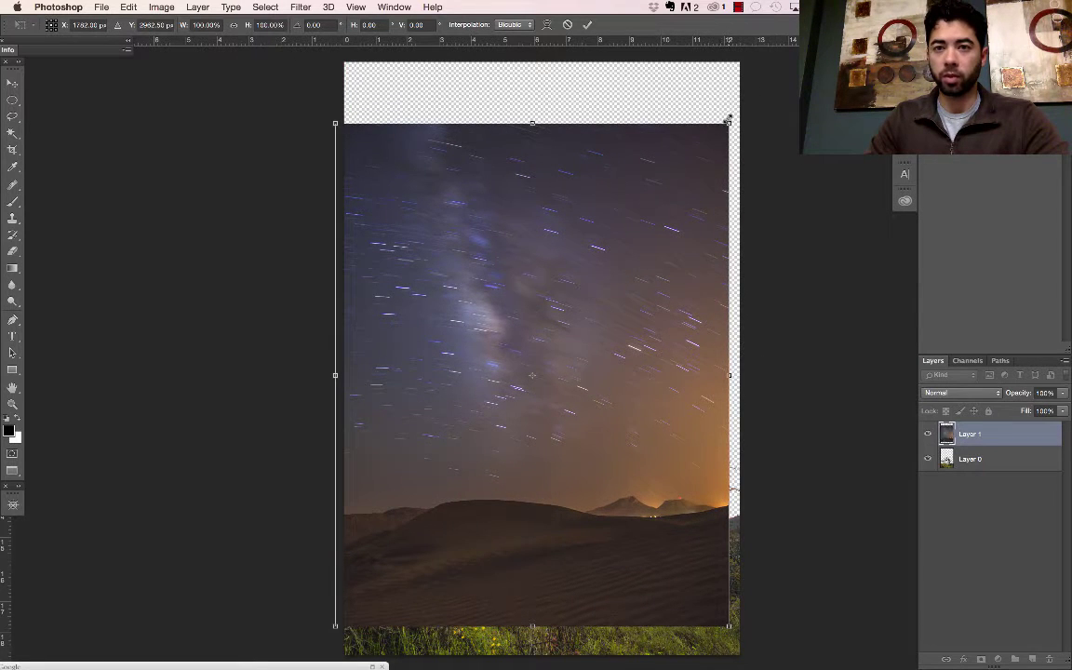
{"action": "left_click_drag", "start_coordinate": [733, 113], "coordinate": [778, 115]}
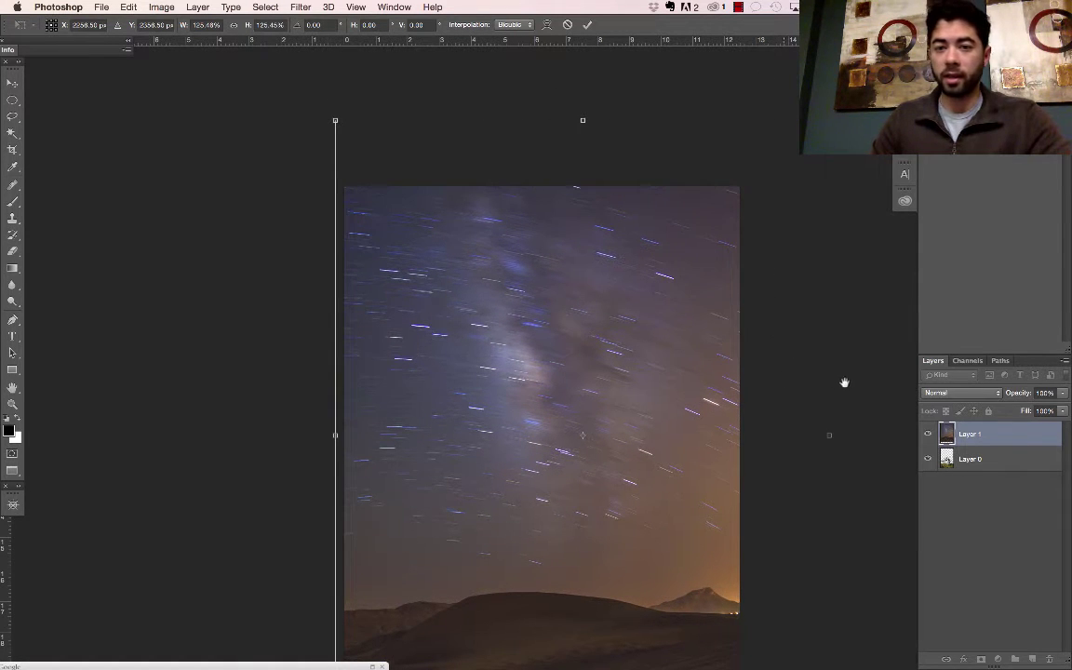
{"action": "left_click_drag", "start_coordinate": [837, 382], "coordinate": [802, 314]}
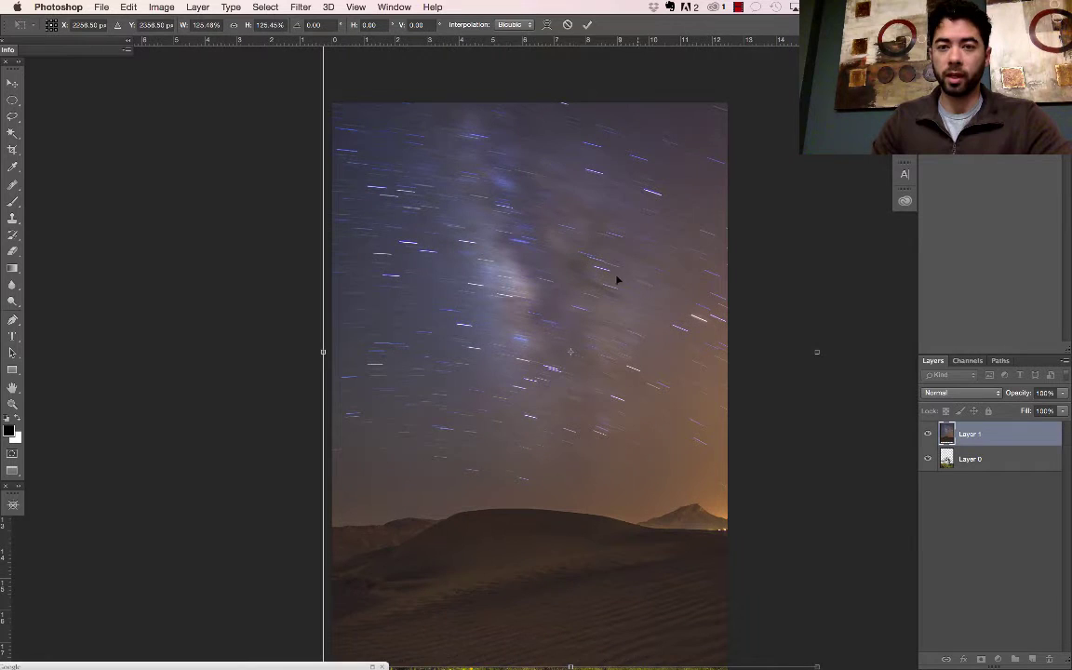
{"action": "left_click_drag", "start_coordinate": [609, 295], "coordinate": [605, 343]}
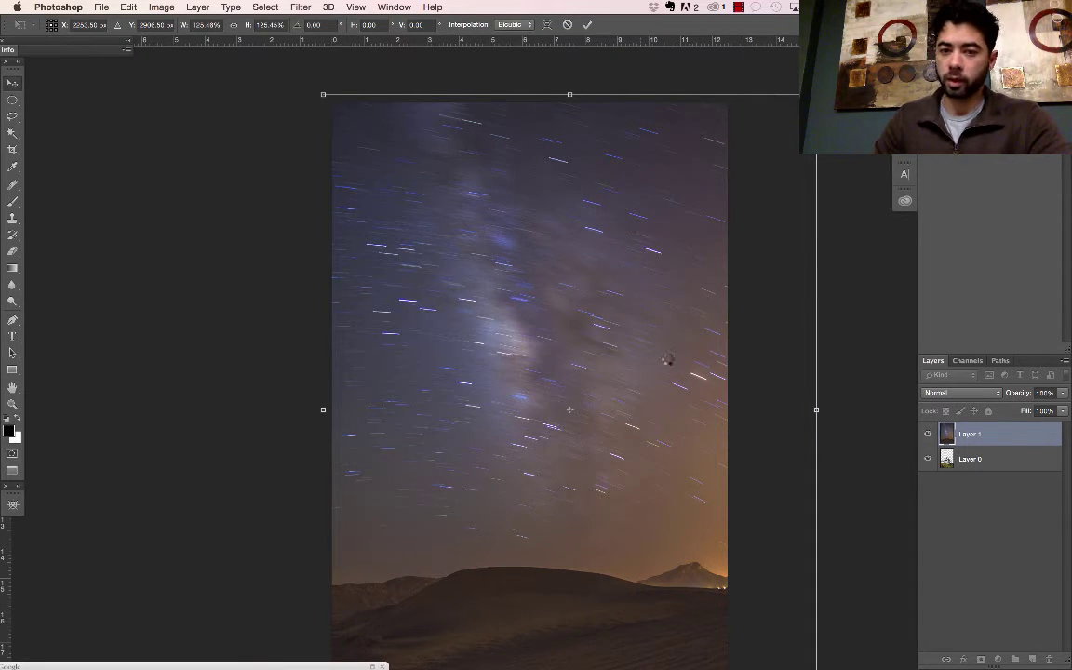
{"action": "key", "text": "Return"}
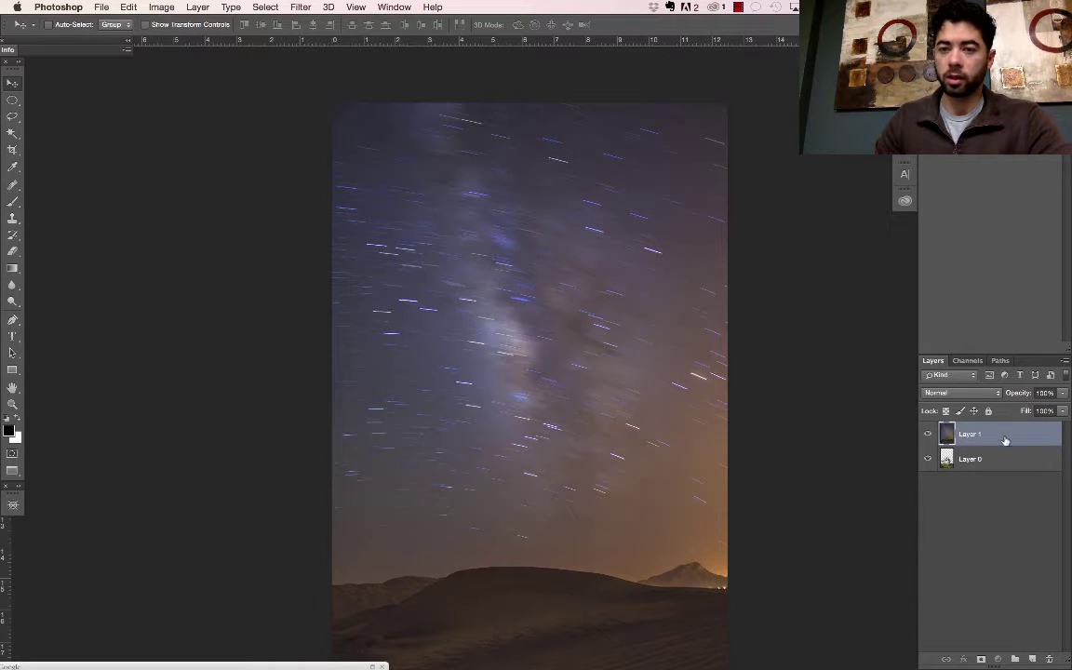
- Move Layer 0 above Layer 1 and select the star-trail sky layer, Layer 1
{"action": "left_click_drag", "start_coordinate": [1006, 459], "coordinate": [1010, 429]}
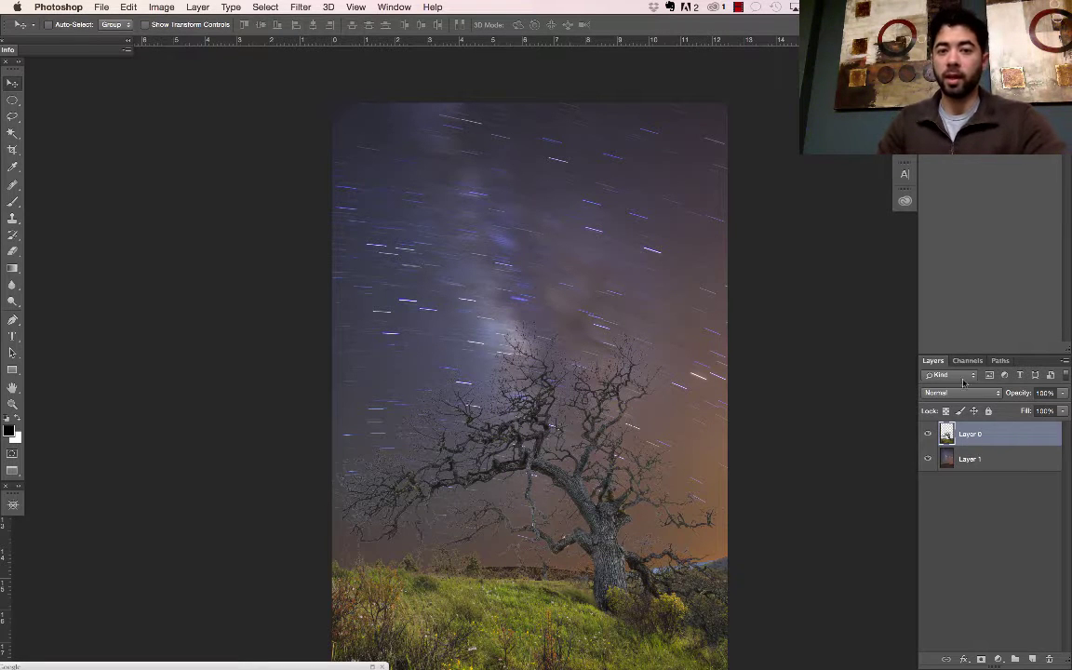
{"action": "scroll", "coordinate": [665, 359], "scroll_direction": "down", "scroll_amount": 2}
{"action": "scroll", "coordinate": [664, 359], "scroll_direction": "down", "scroll_amount": 2}
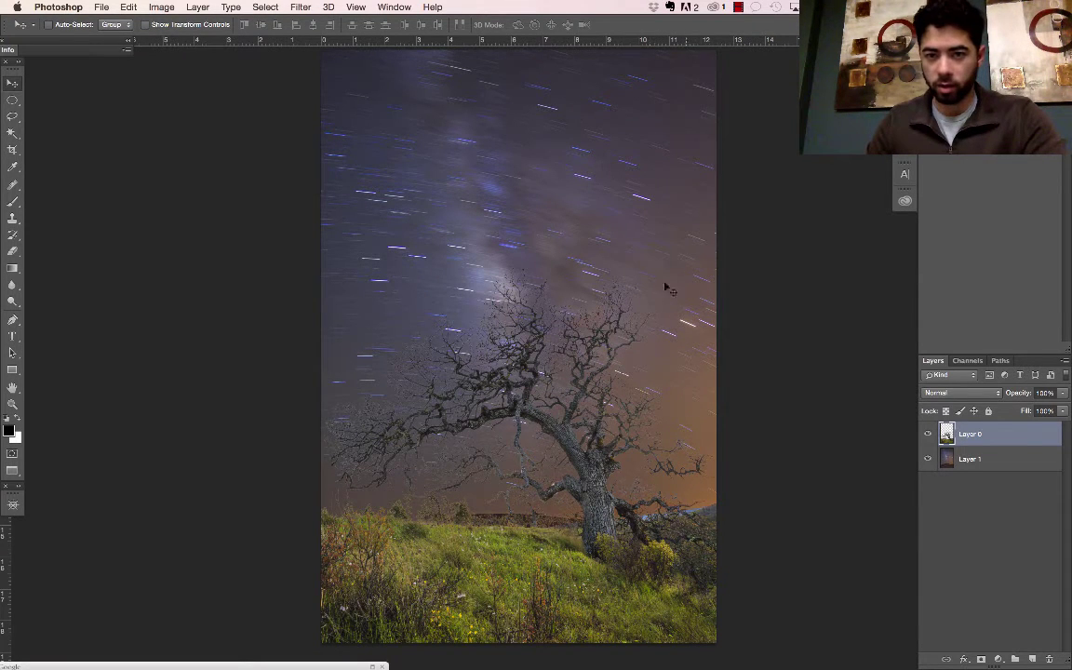
{"action": "left_click", "coordinate": [995, 463]}
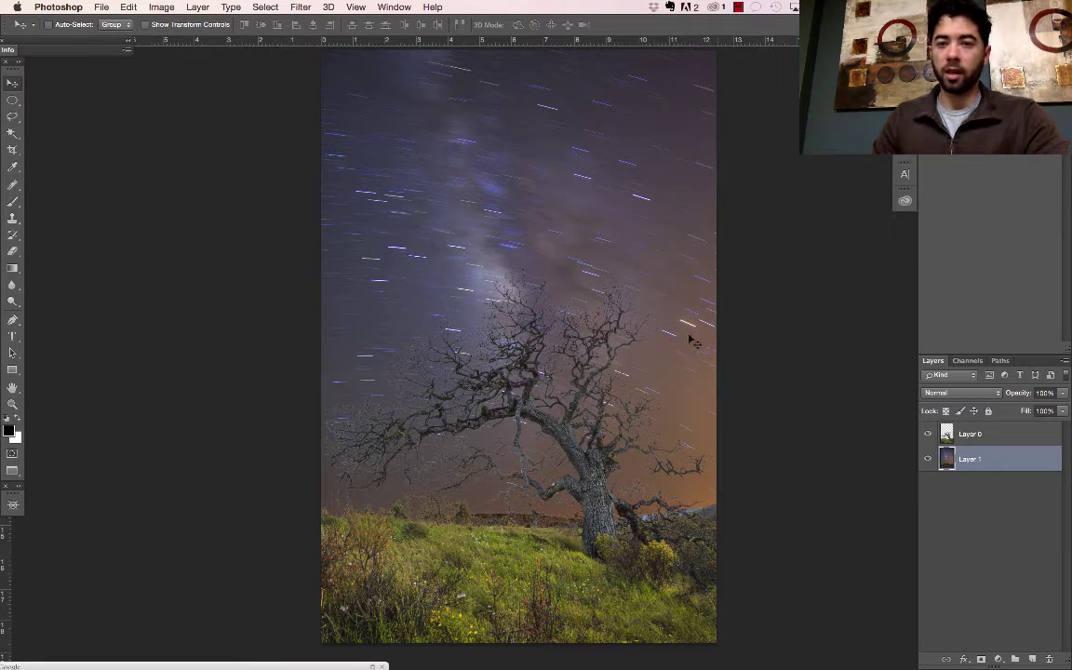
- Rotate the star-trail sky to about -11°, scale it up to cover the gaps, and apply
{"action": "key", "text": "super+c"}
{"action": "key", "text": "super+t"}
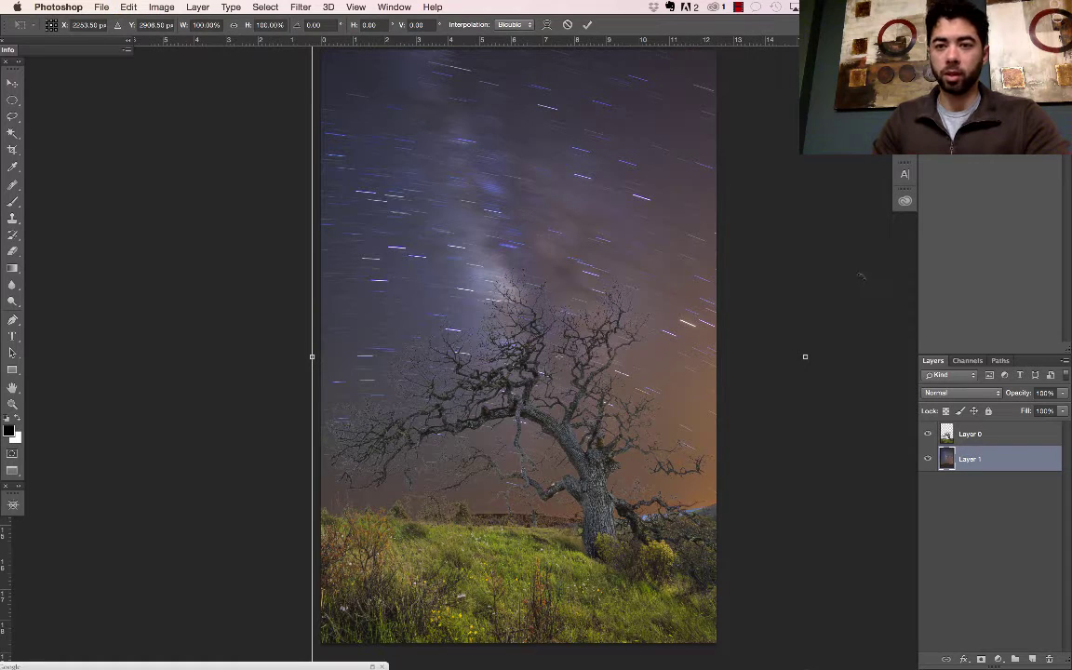
{"action": "left_click_drag", "start_coordinate": [853, 280], "coordinate": [844, 238]}
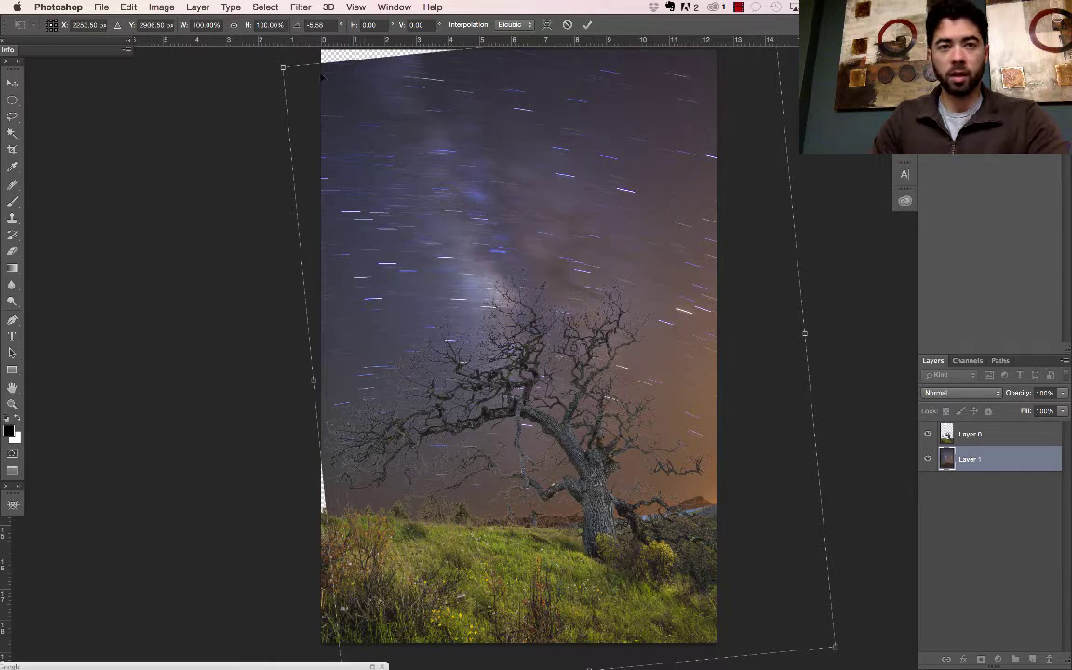
{"action": "left_click_drag", "start_coordinate": [283, 67], "coordinate": [269, 53]}
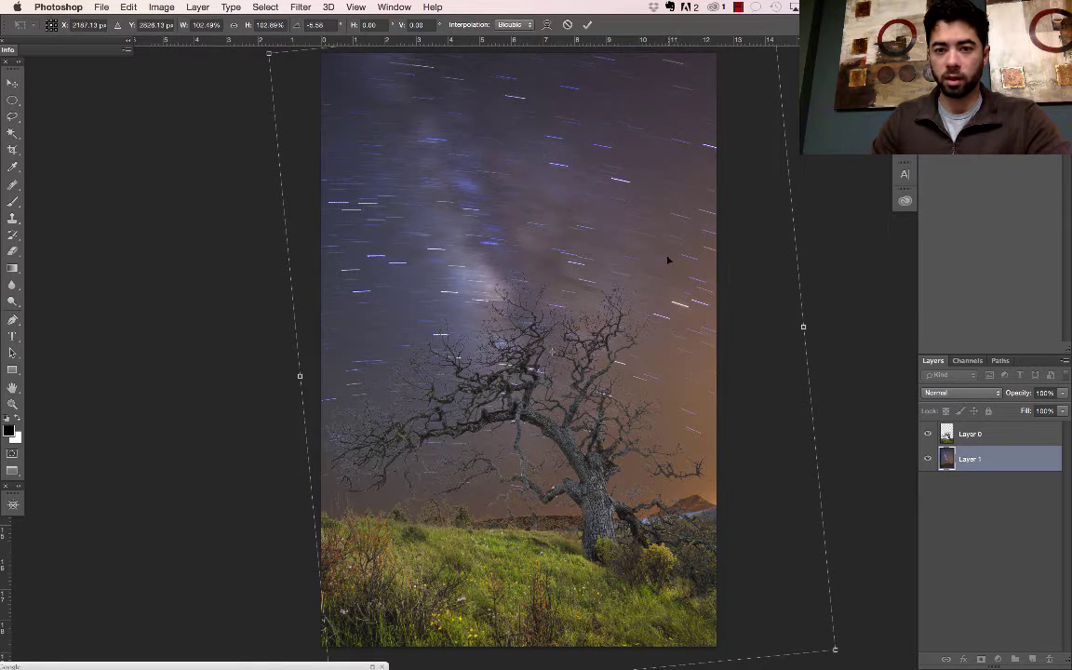
{"action": "left_click_drag", "start_coordinate": [667, 265], "coordinate": [672, 294]}
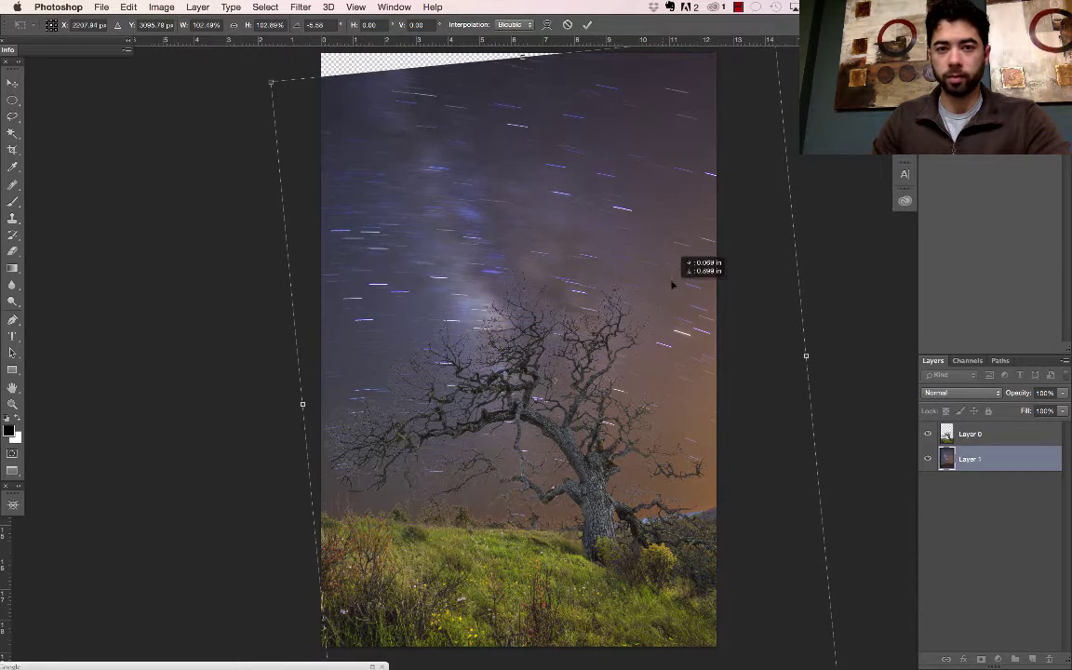
{"action": "mouse_move", "coordinate": [539, 59]}
{"action": "left_mouse_down"}
{"action": "mouse_move", "coordinate": [545, 85]}
{"action": "mouse_move", "coordinate": [526, 78]}
{"action": "mouse_move", "coordinate": [524, 58]}
{"action": "left_mouse_up"}
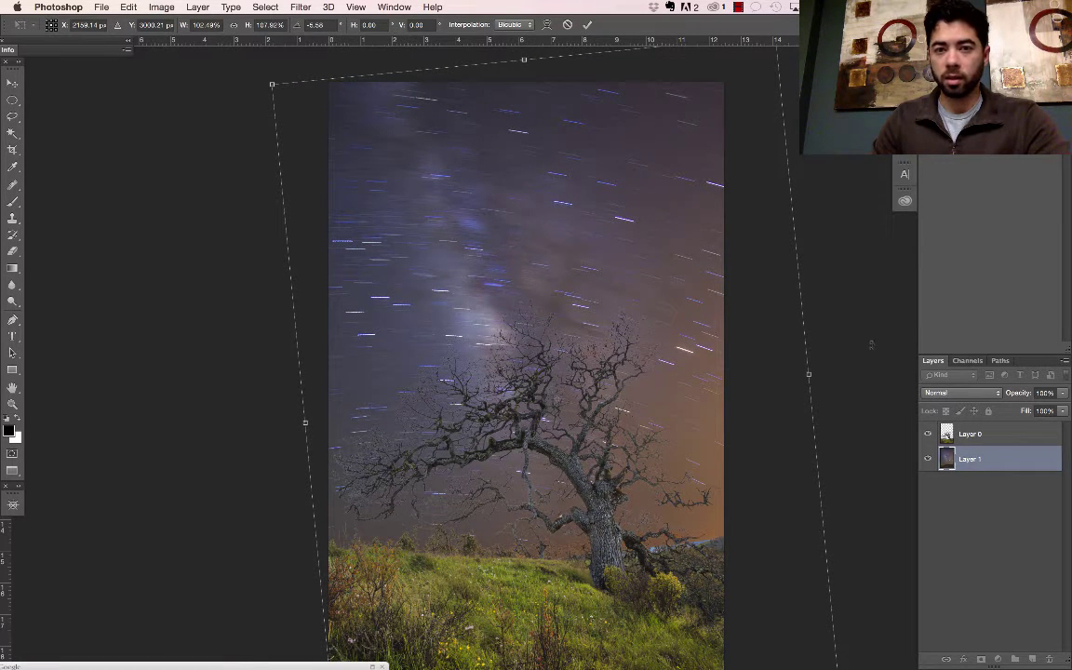
{"action": "left_click_drag", "start_coordinate": [864, 322], "coordinate": [868, 294]}
{"action": "left_click_drag", "start_coordinate": [491, 63], "coordinate": [488, 53]}
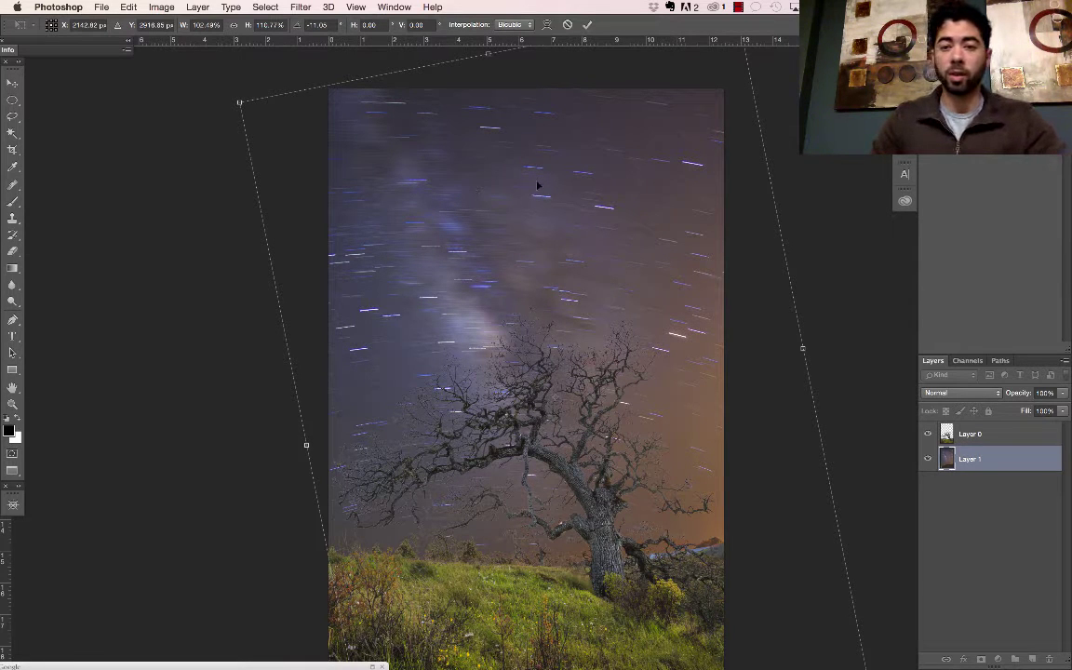
{"action": "mouse_move", "coordinate": [515, 208]}
{"action": "left_mouse_down"}
{"action": "mouse_move", "coordinate": [521, 215]}
{"action": "mouse_move", "coordinate": [522, 203]}
{"action": "left_mouse_up"}
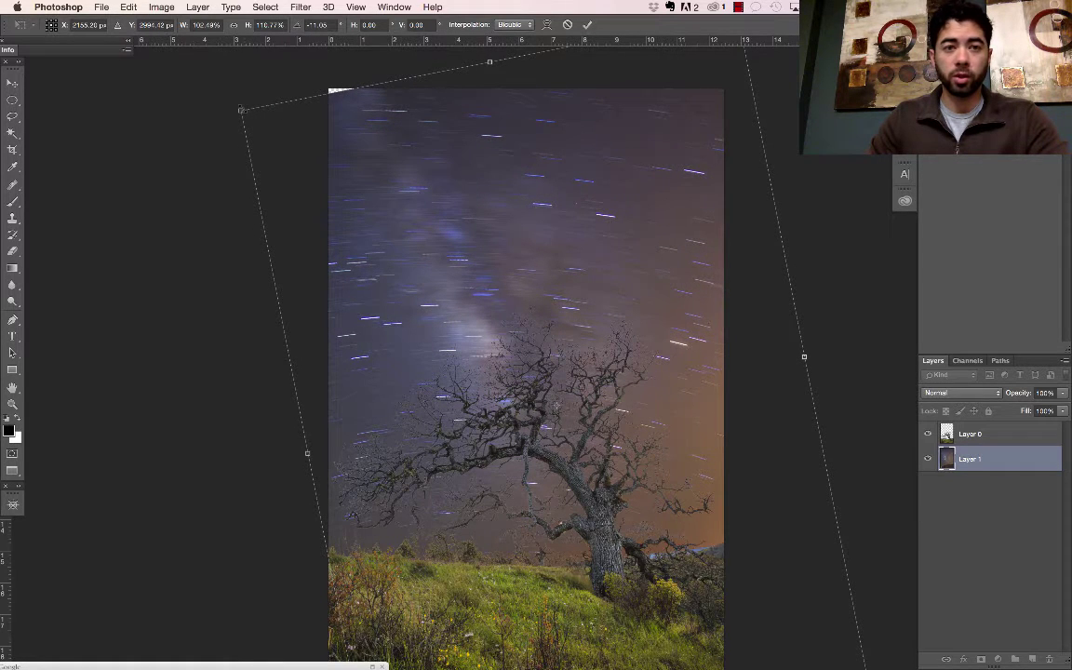
{"action": "left_click_drag", "start_coordinate": [240, 106], "coordinate": [233, 90]}
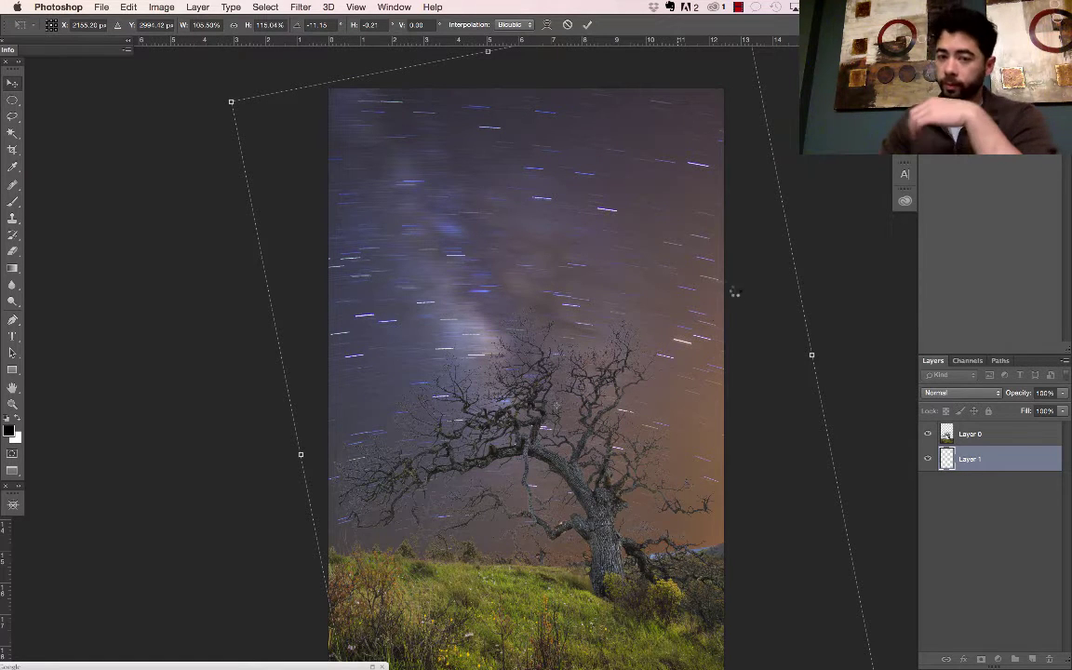
{"action": "key", "text": "Return"}
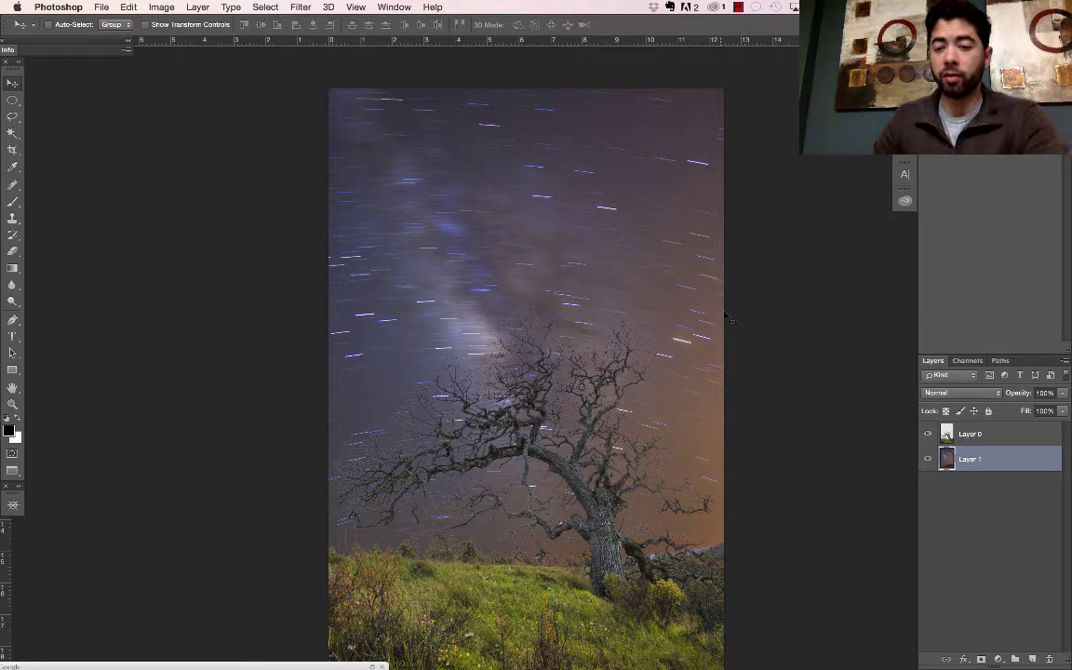
- Add a Curves adjustment clipped to Layer 0 with a point at input 96, output 66
{"action": "scroll", "coordinate": [729, 321], "scroll_direction": "down", "scroll_amount": 2}
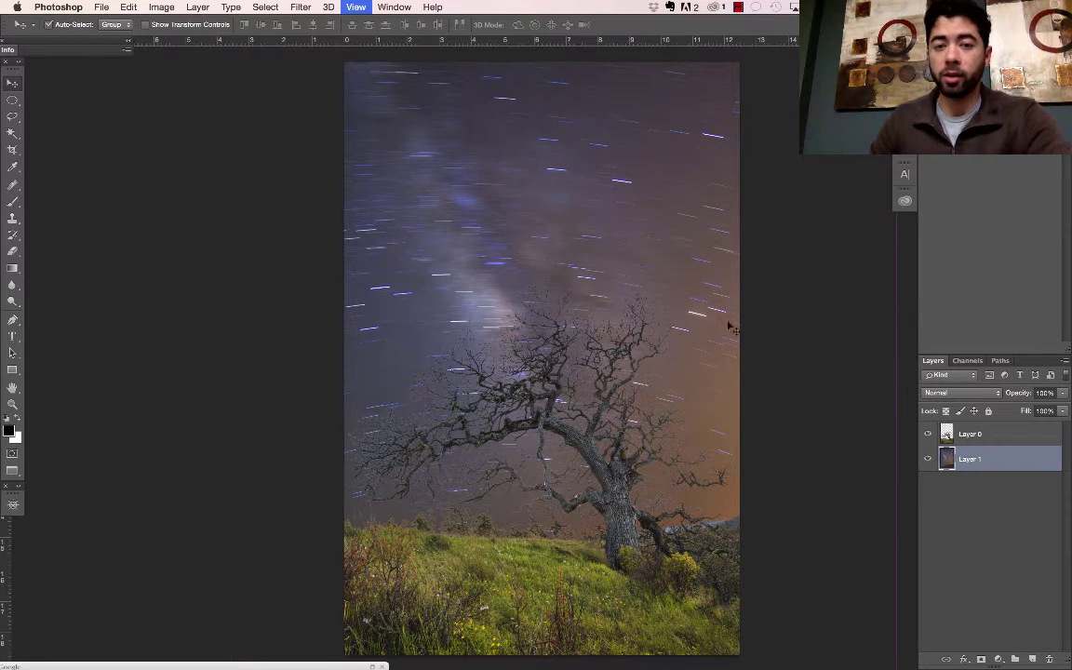
{"action": "left_click", "coordinate": [1011, 433]}
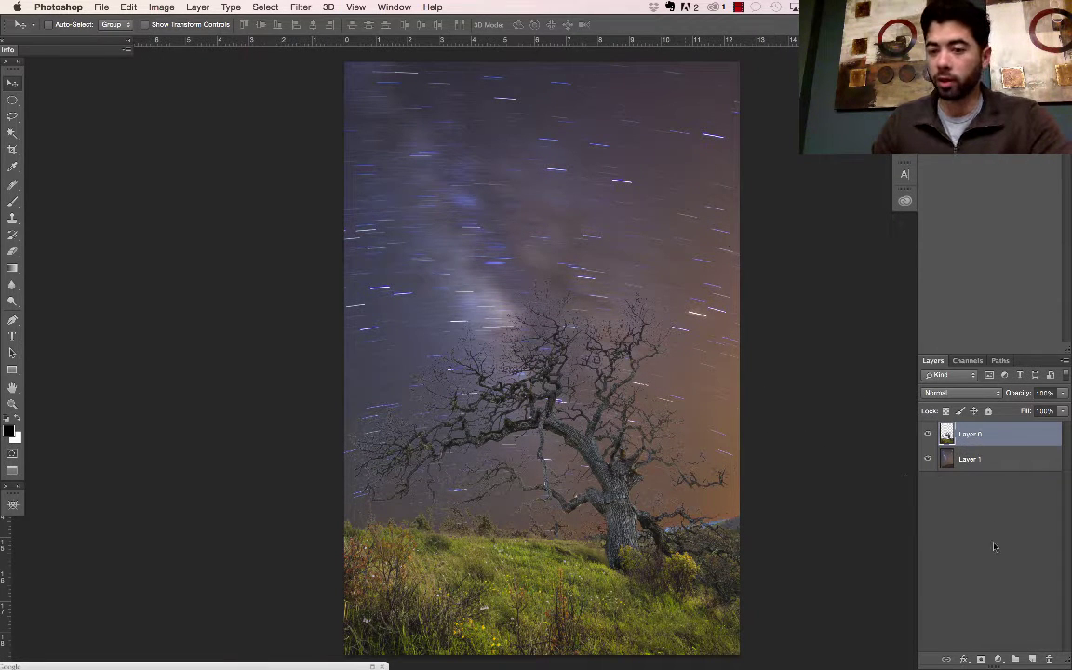
{"action": "left_click", "coordinate": [999, 660]}
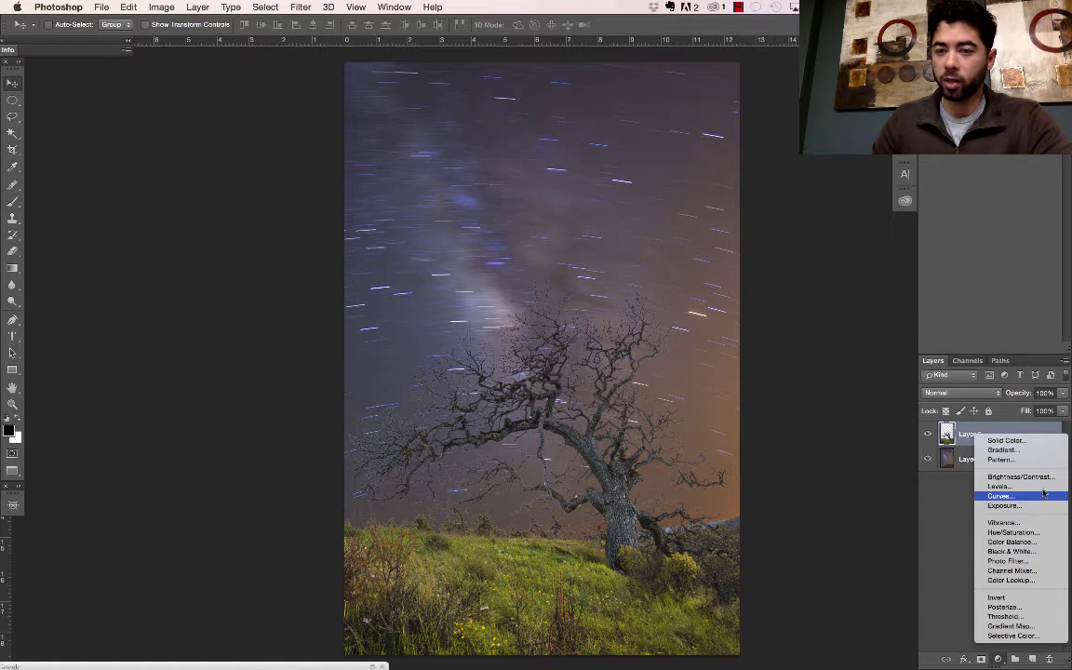
{"action": "left_click", "coordinate": [1003, 496]}
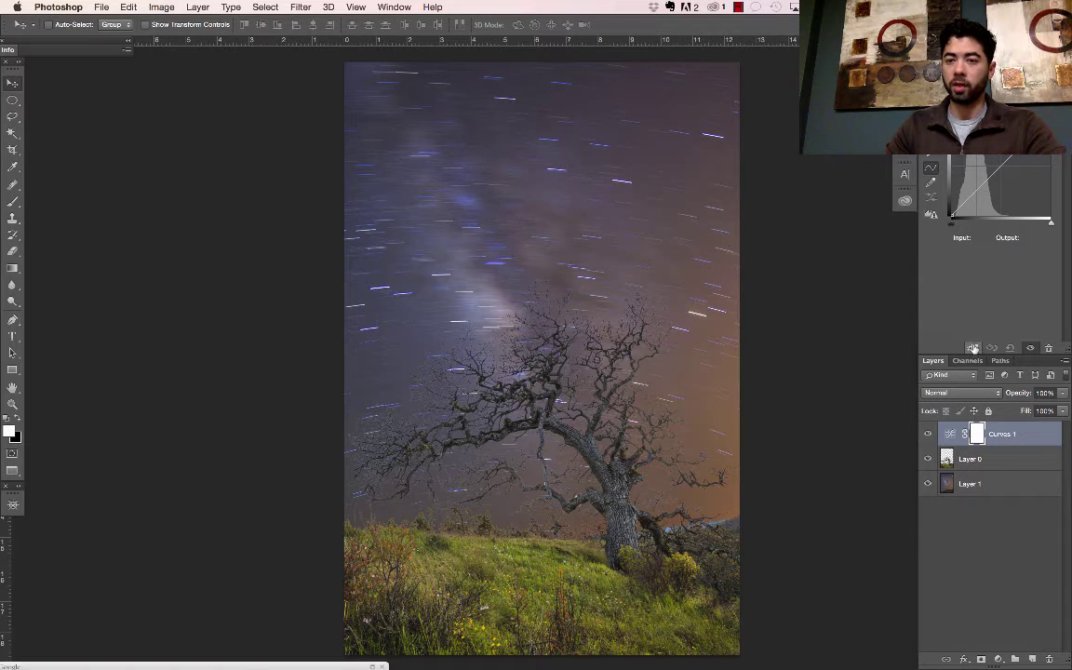
{"action": "left_click", "coordinate": [972, 348]}
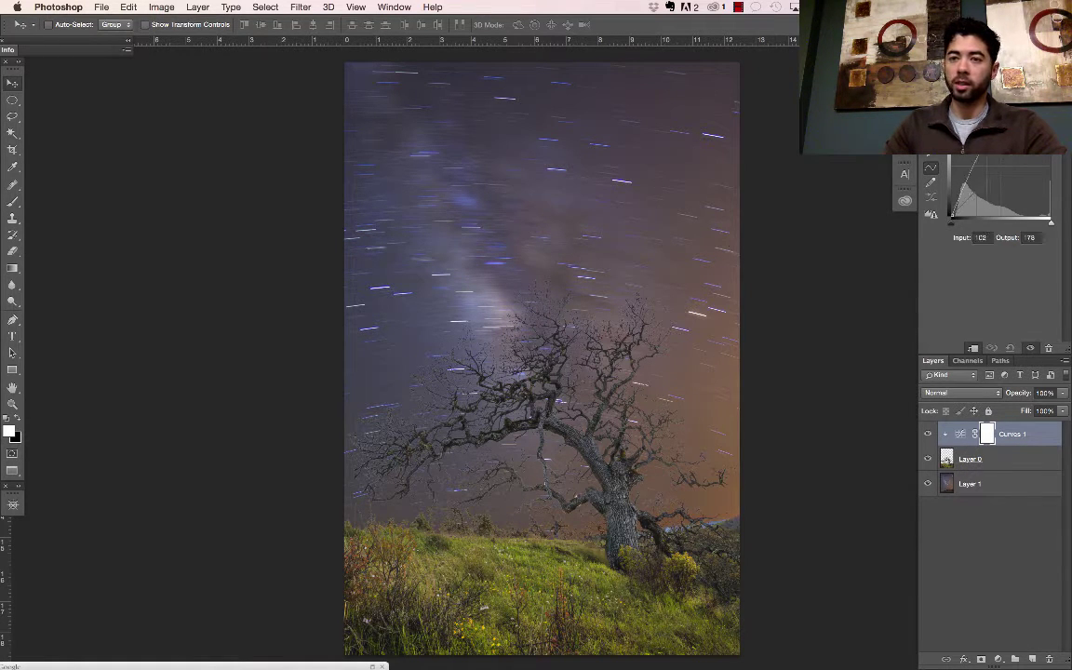
{"action": "mouse_move", "coordinate": [996, 184]}
{"action": "left_mouse_down"}
{"action": "mouse_move", "coordinate": [998, 166]}
{"action": "mouse_move", "coordinate": [1003, 190]}
{"action": "mouse_move", "coordinate": [999, 174]}
{"action": "mouse_move", "coordinate": [990, 184]}
{"action": "left_mouse_up"}
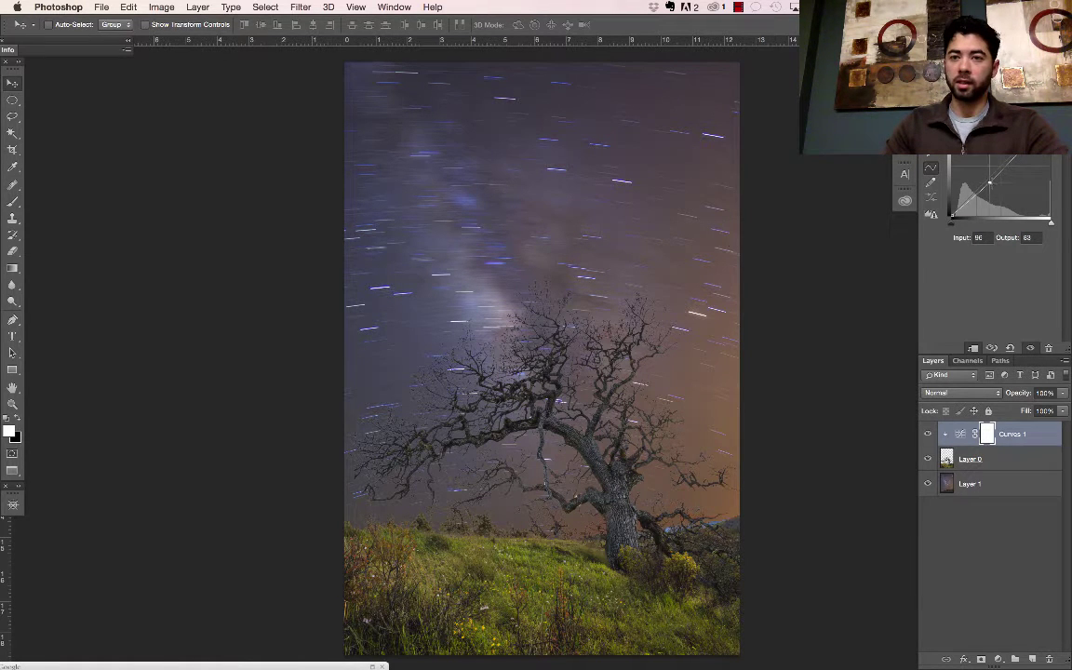
{"action": "key", "text": "Up"}
{"action": "key", "text": "Up"}
{"action": "key", "text": "Up"}
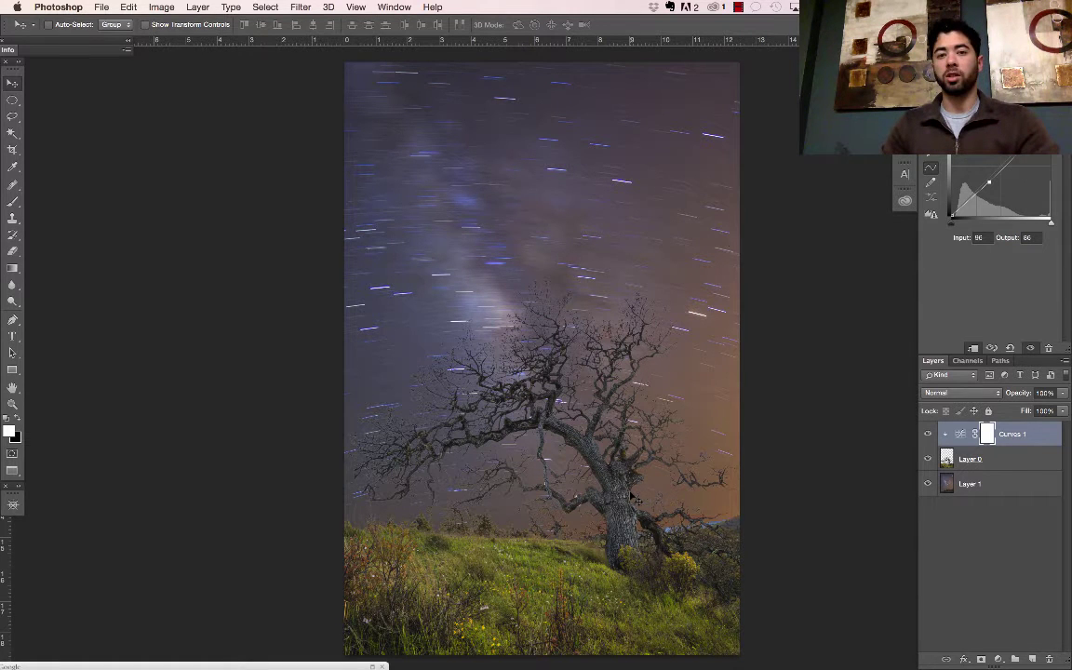
- Dismiss the Layer Style dialog and tilt the Layer 1 sky slightly in a new Free Transform
{"action": "double_click", "coordinate": [1022, 494]}
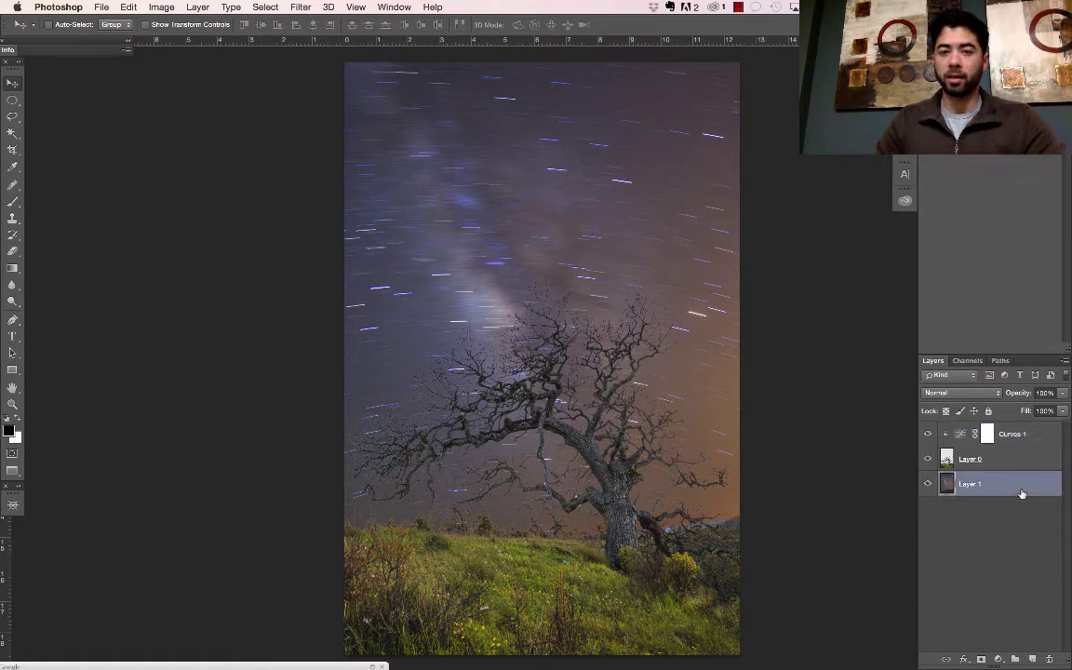
{"action": "key", "text": "Escape"}
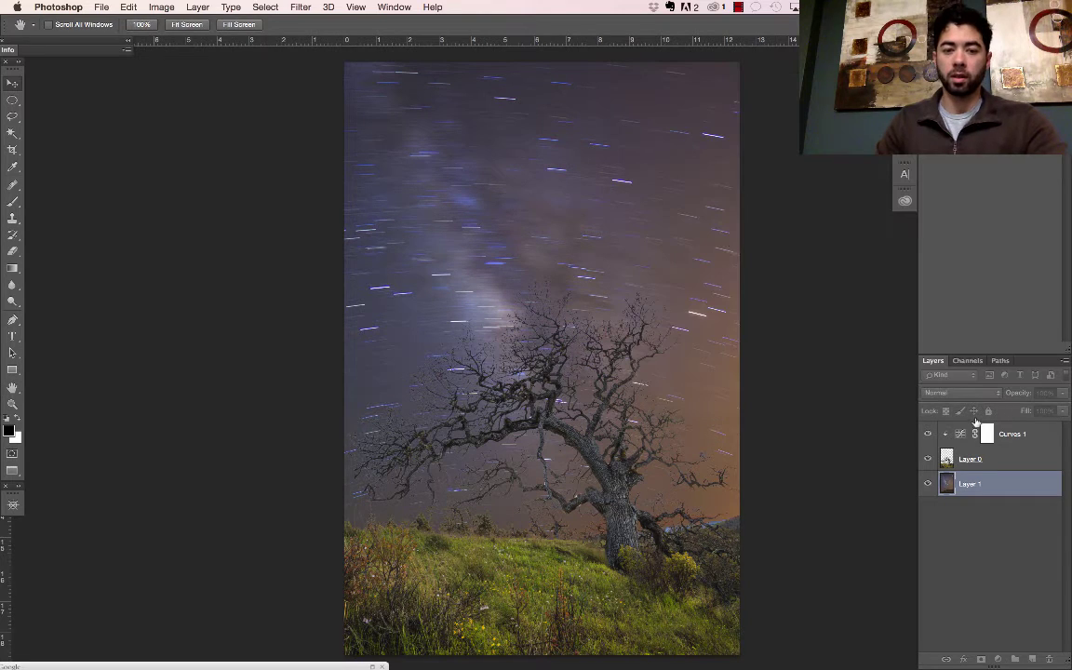
{"action": "key", "text": "v"}
{"action": "key", "text": "ctrl+t"}
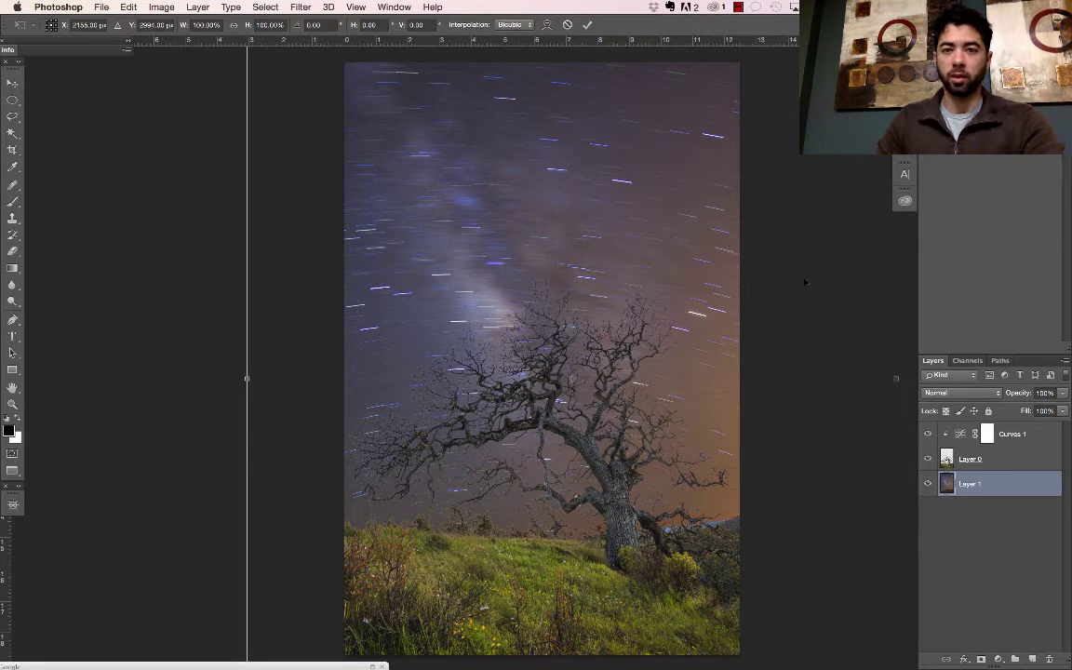
{"action": "left_click_drag", "start_coordinate": [699, 253], "coordinate": [692, 365]}
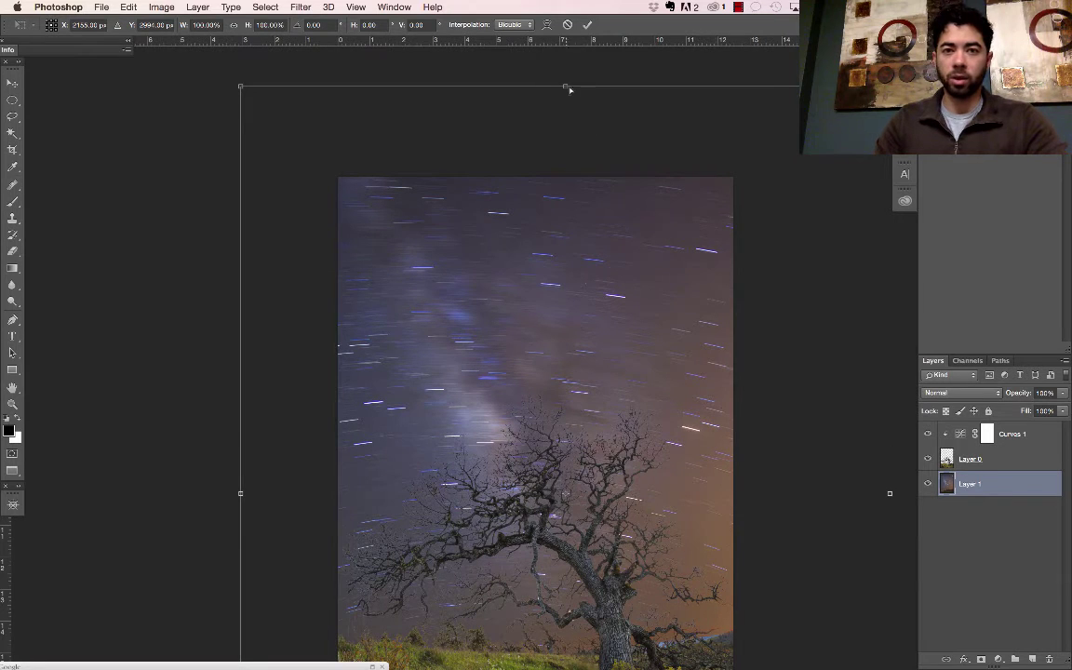
{"action": "left_click_drag", "start_coordinate": [563, 87], "coordinate": [527, 92]}
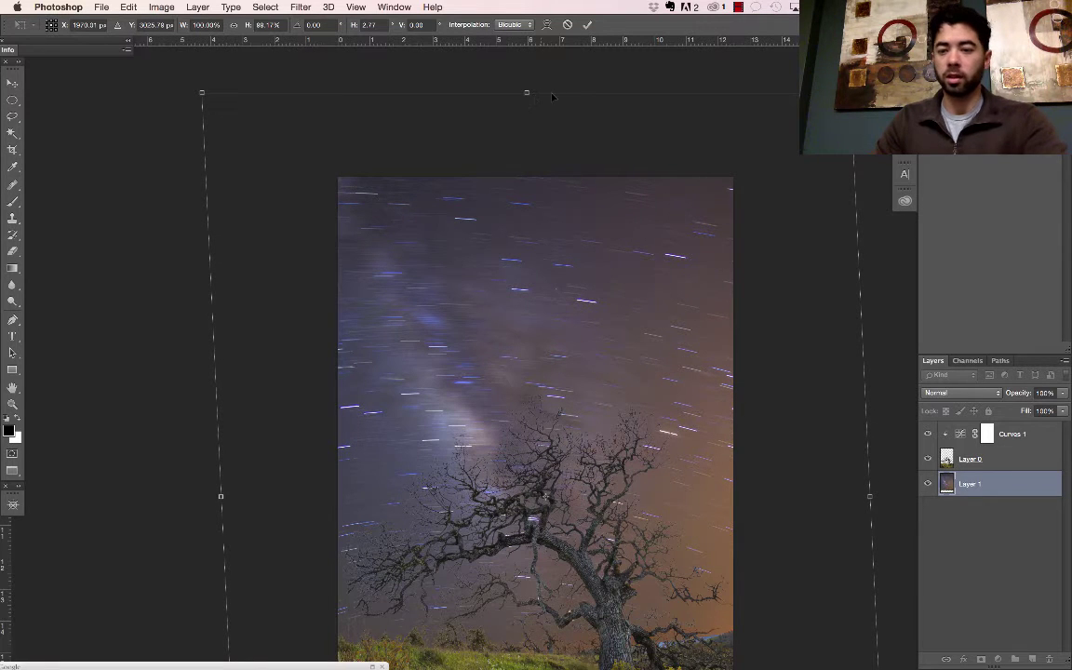